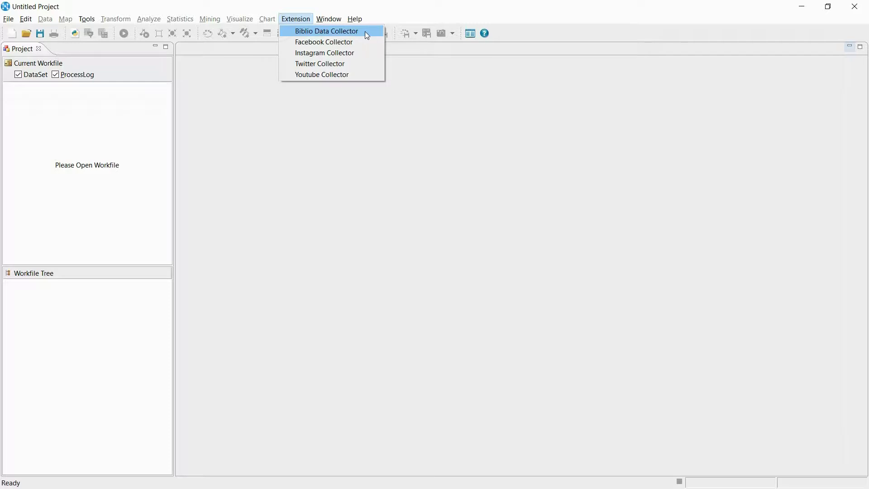
- Launch Biblio Data Collector and open the Collect Bibliographic Data Online form from Data Manager
click(366, 33)
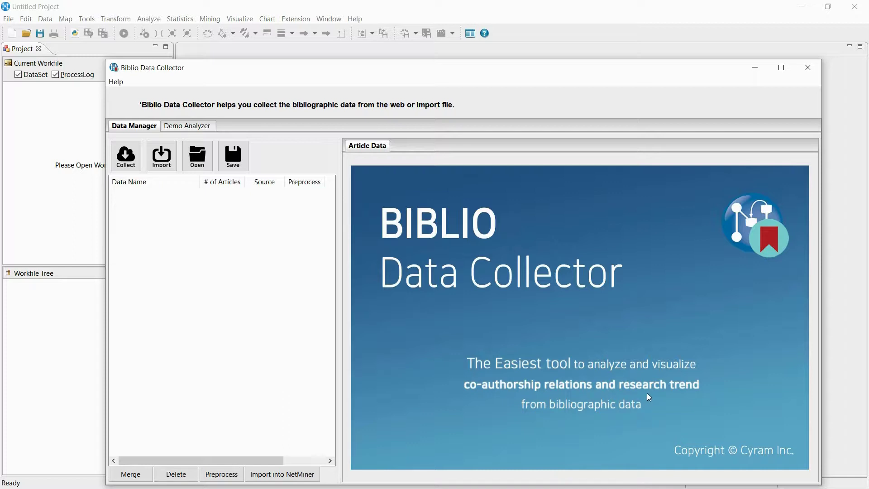
click(127, 165)
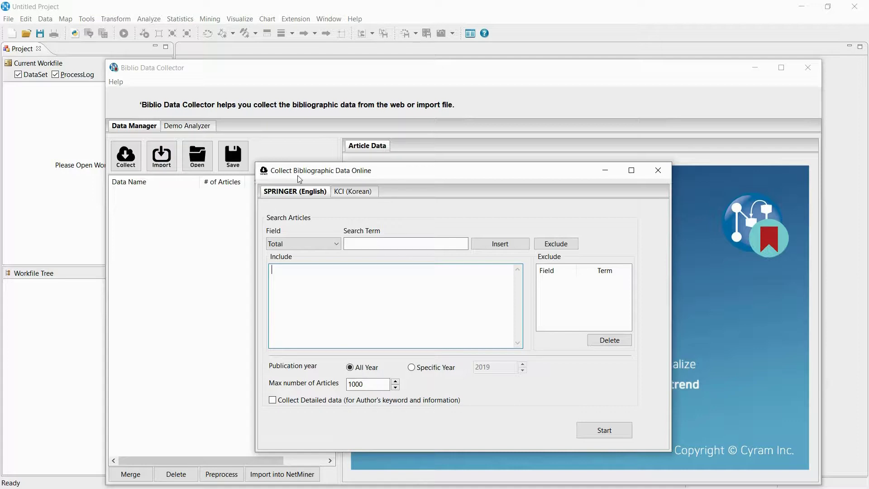
- After checking the KCI tab, set the SPRINGER search Field to Journal
click(343, 194)
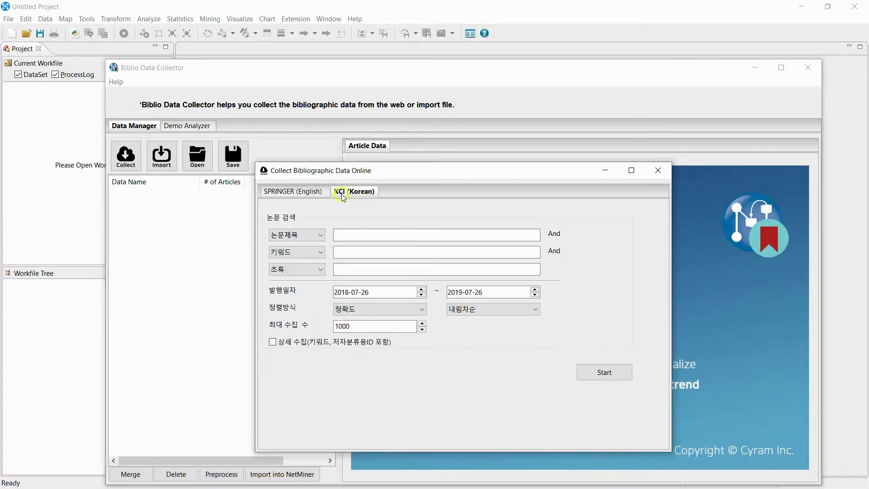
click(310, 195)
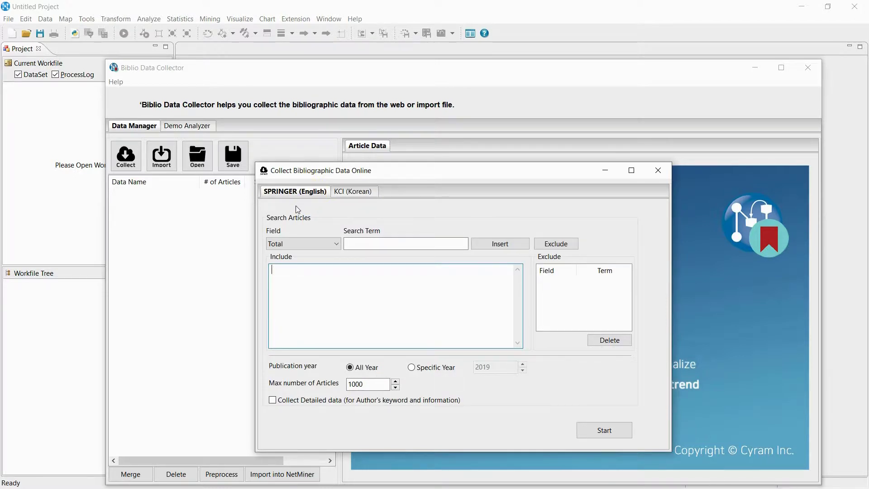
click(323, 245)
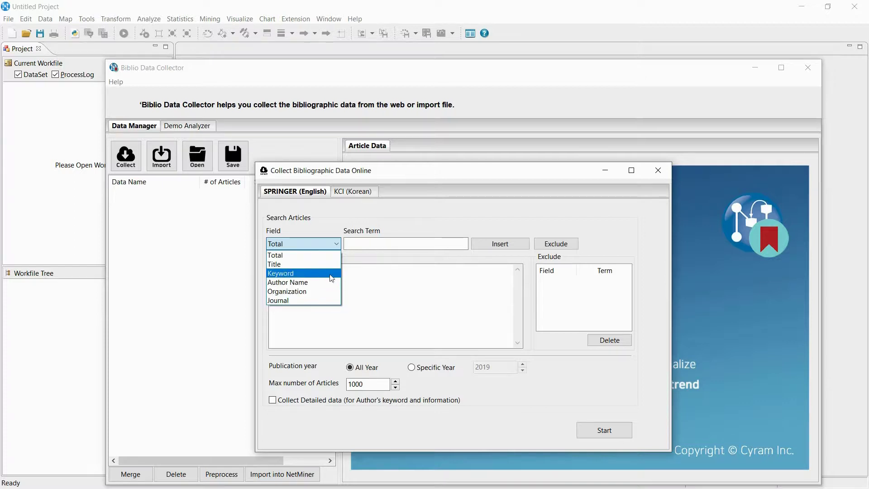
click(323, 300)
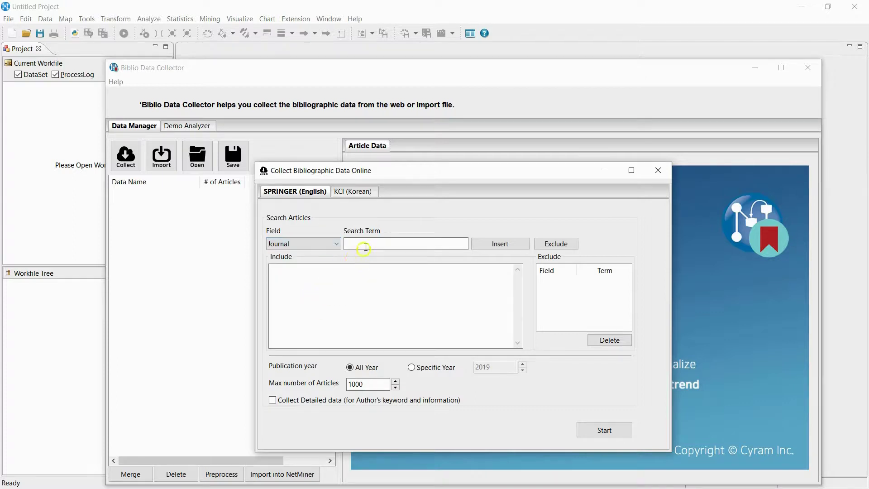
- Insert the journals Social Network Analysis and Mining, Computational Social Networks, and Applied Network Science
click(378, 244)
text(Social Network Ana)
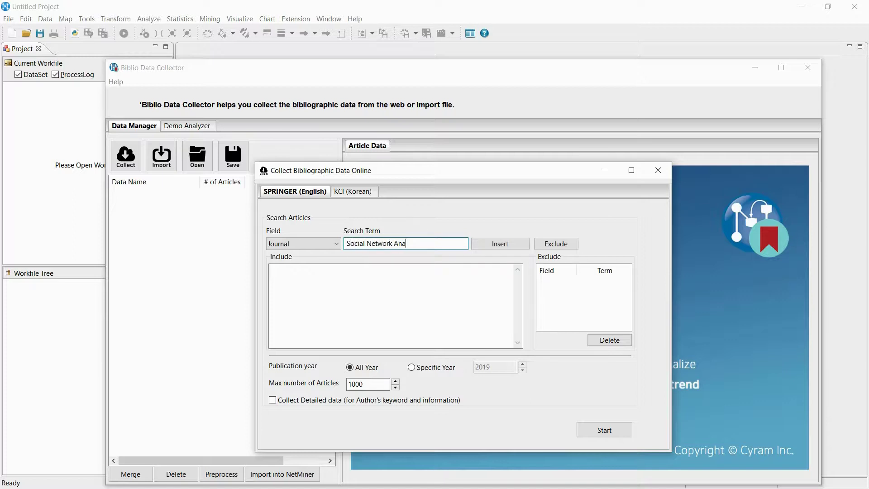
text(lysis and Mining)
click(495, 248)
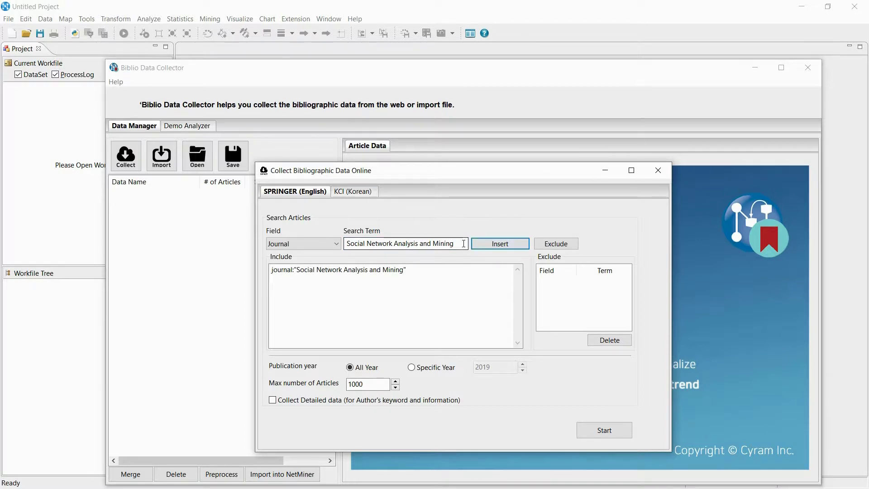
drag(463, 244, 344, 243)
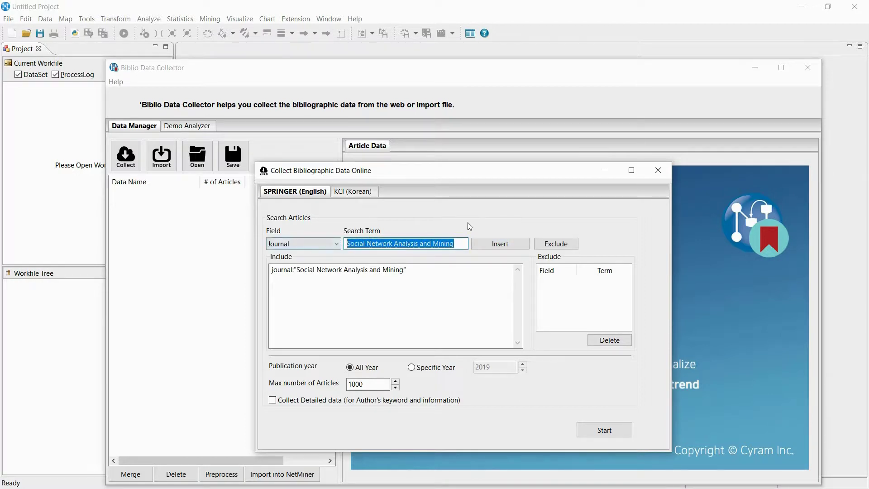
text(Com)
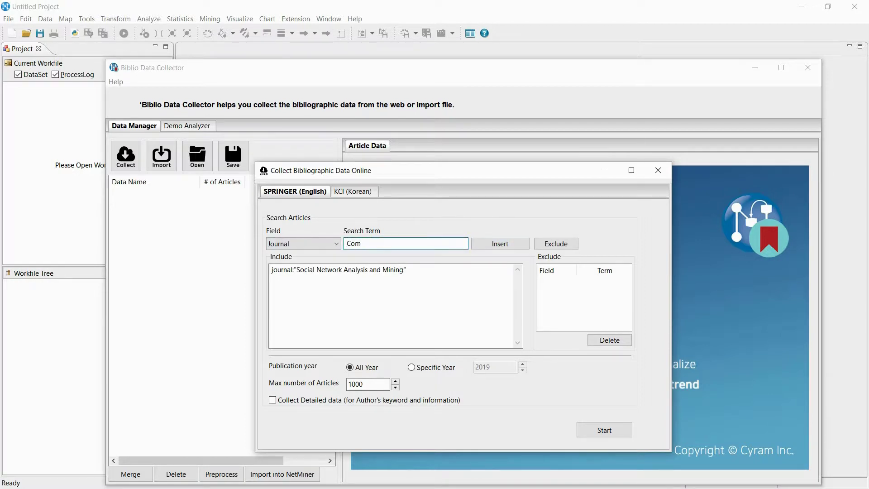
text(putational Social Networks)
click(483, 246)
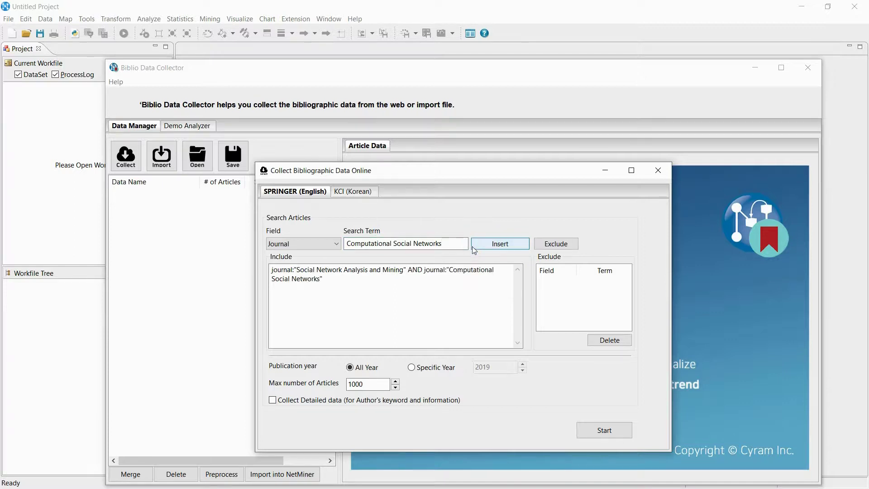
drag(442, 244, 345, 244)
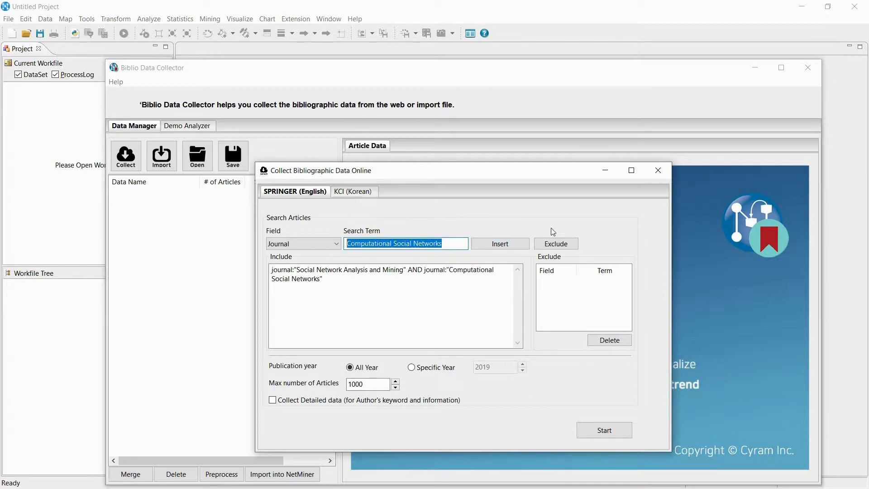
text(Appl)
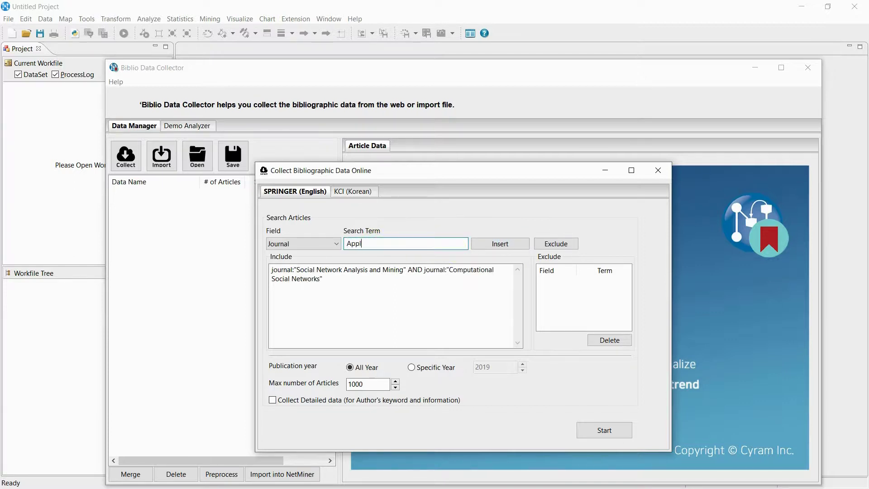
text(ied Network Science)
click(516, 247)
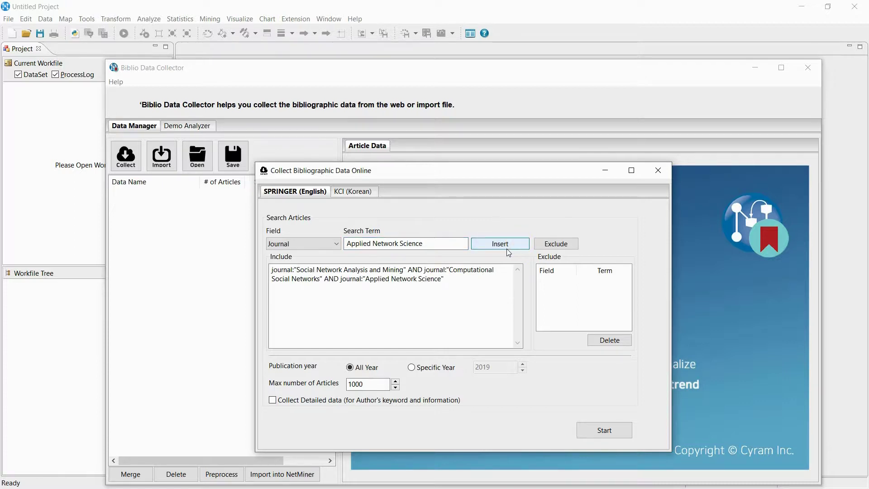
- Replace both AND operators between the three journals with OR
double_click(414, 270)
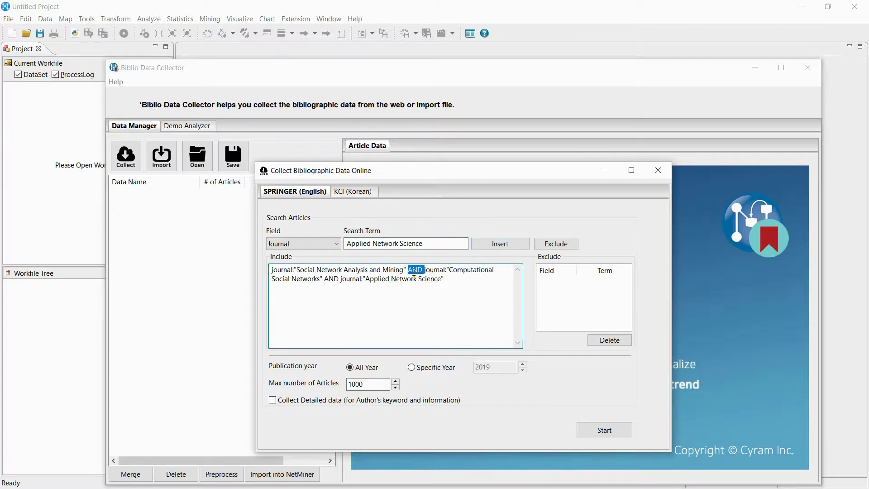
text(OR)
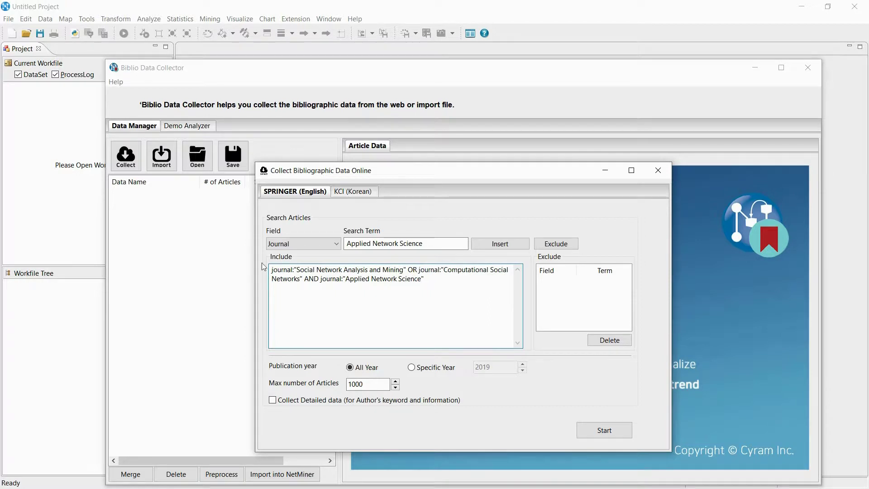
double_click(310, 279)
text(OR)
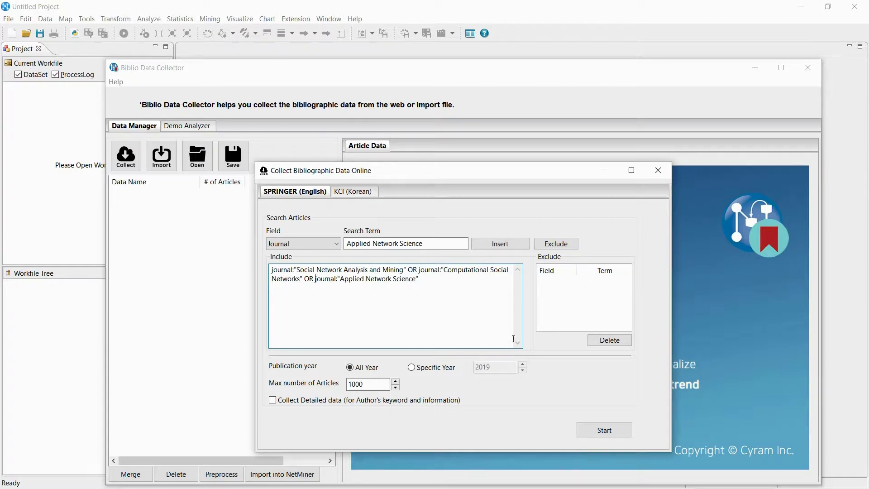
- Keep All Year and 1000 max articles, enable Collect Detailed data, and start collecting
click(434, 369)
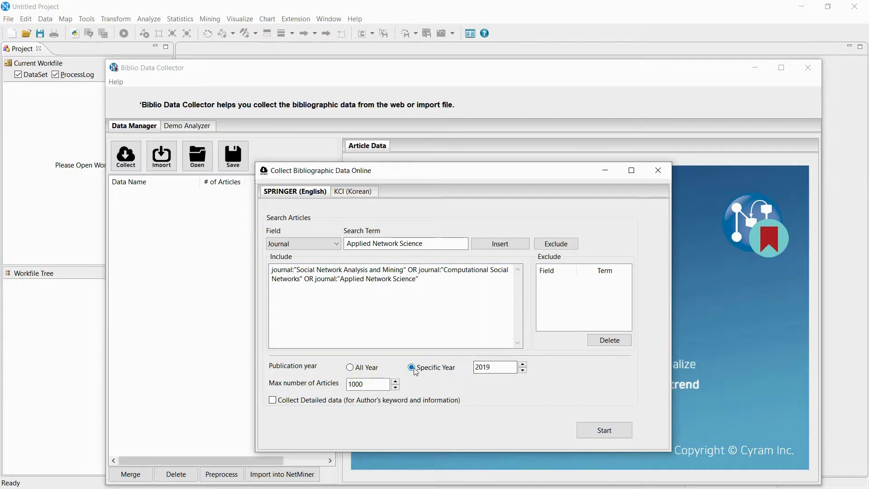
click(371, 372)
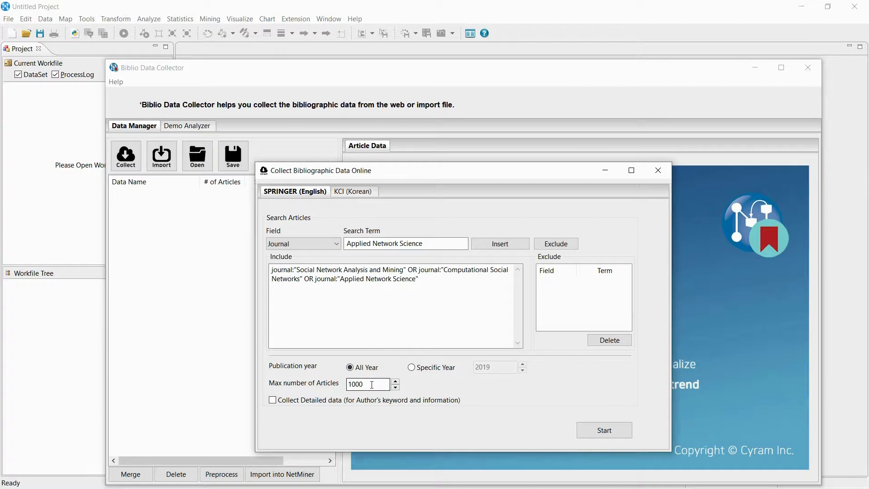
click(372, 385)
click(272, 400)
click(356, 403)
click(274, 401)
click(605, 432)
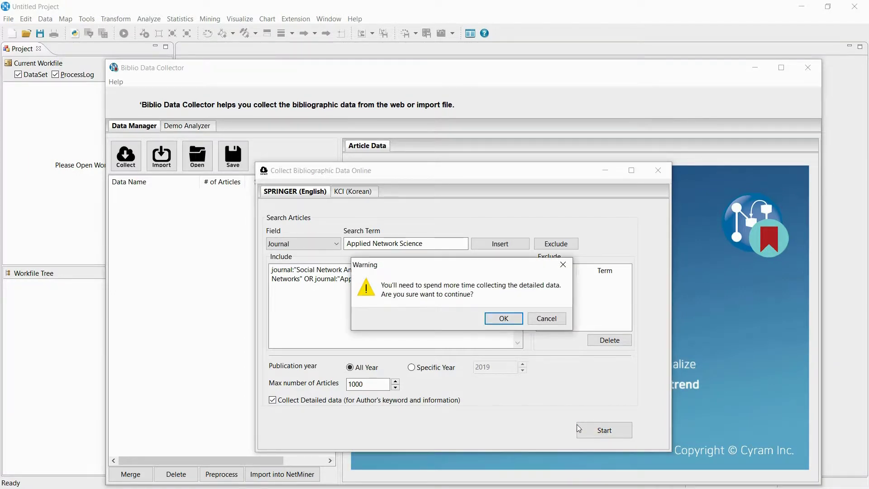
- Confirm detailed collection, dismiss the completion message, and close the form to show the 790-article dataset
click(503, 323)
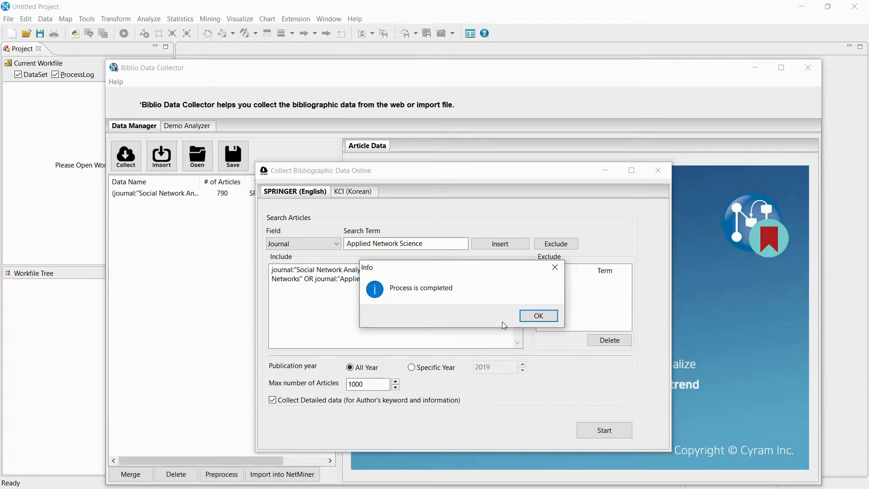
click(536, 317)
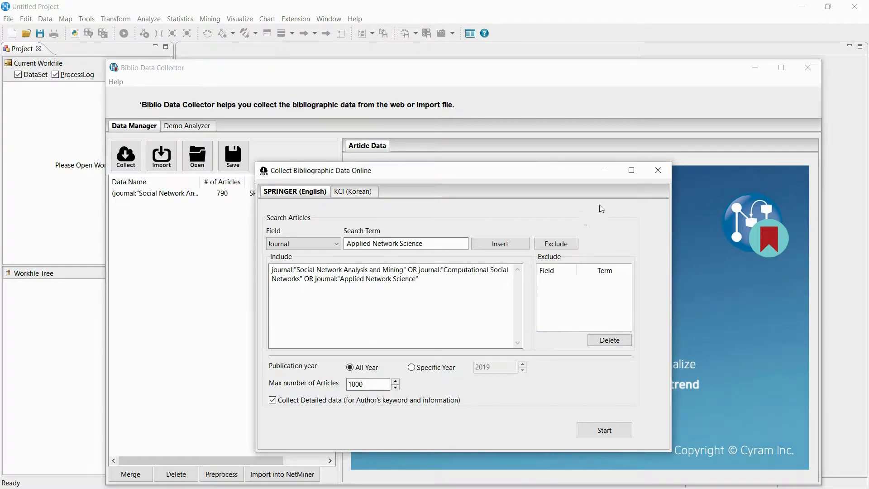
click(605, 171)
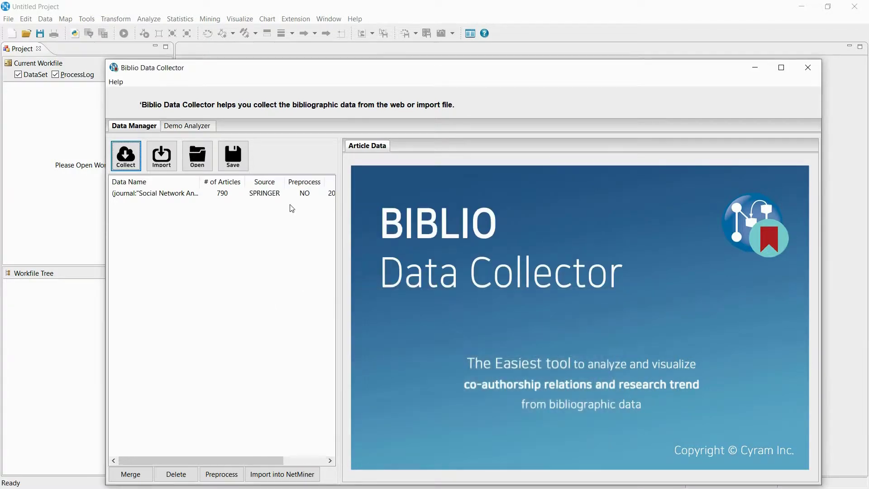
click(286, 197)
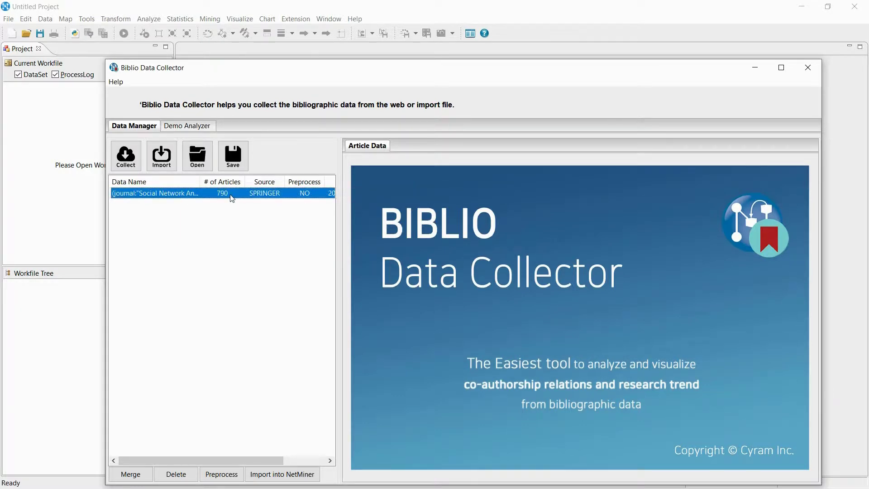
drag(237, 461, 282, 466)
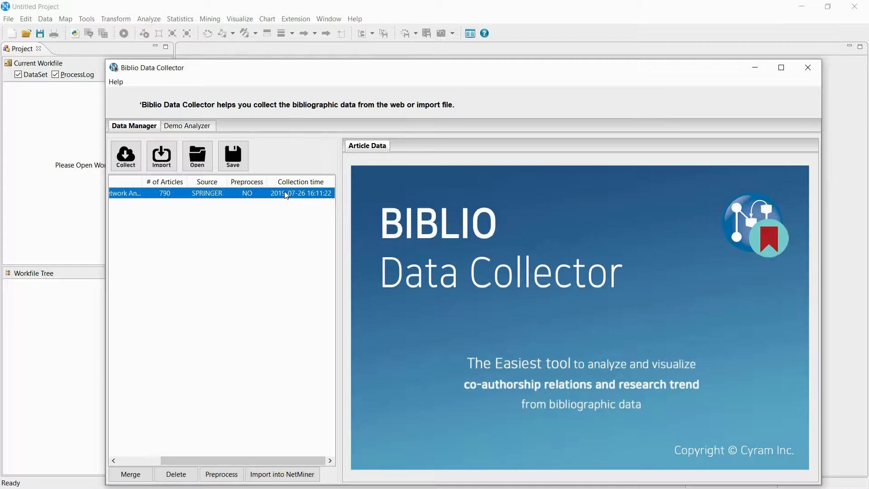
drag(174, 461, 140, 462)
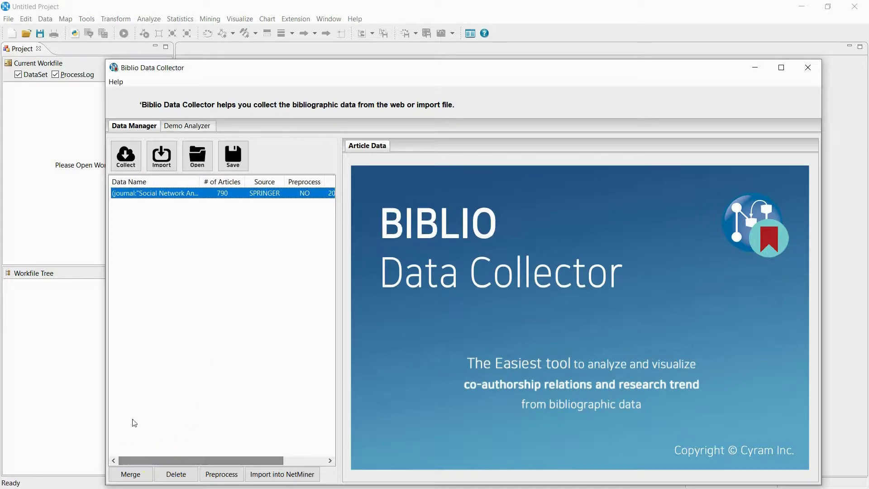
double_click(236, 199)
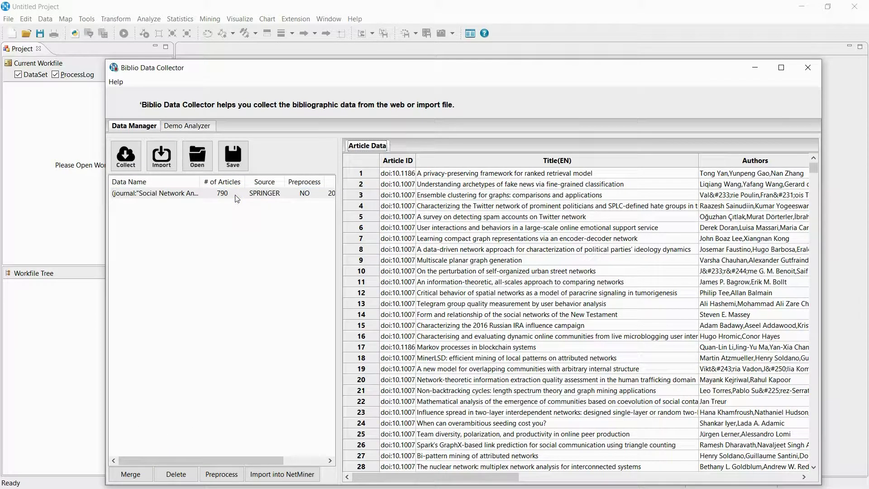
drag(427, 478, 589, 475)
right_click(579, 160)
click(533, 476)
click(616, 175)
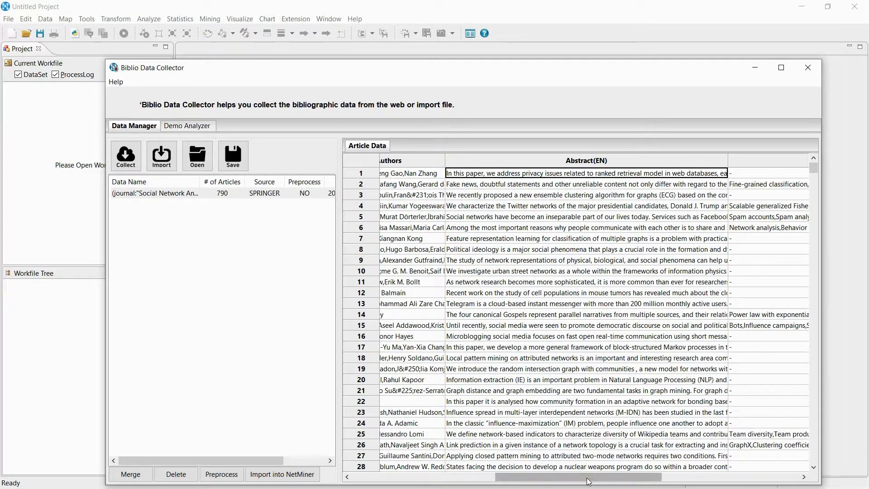
drag(589, 481, 691, 472)
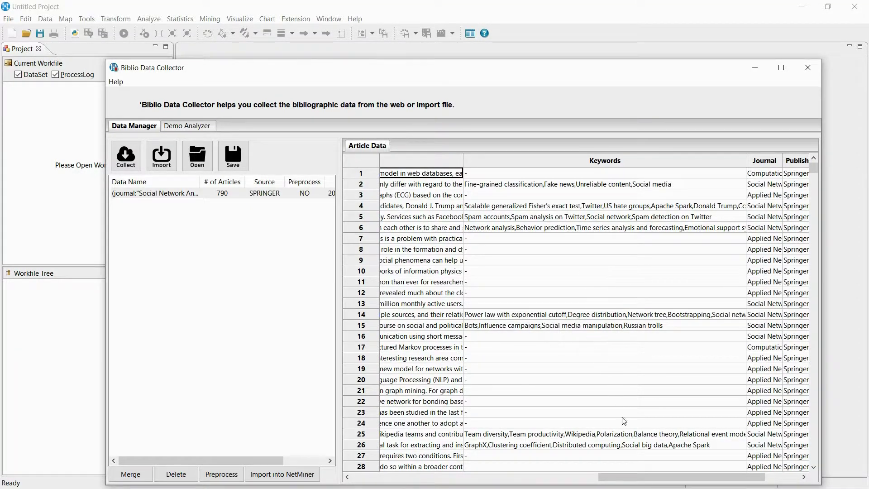
drag(625, 474, 696, 480)
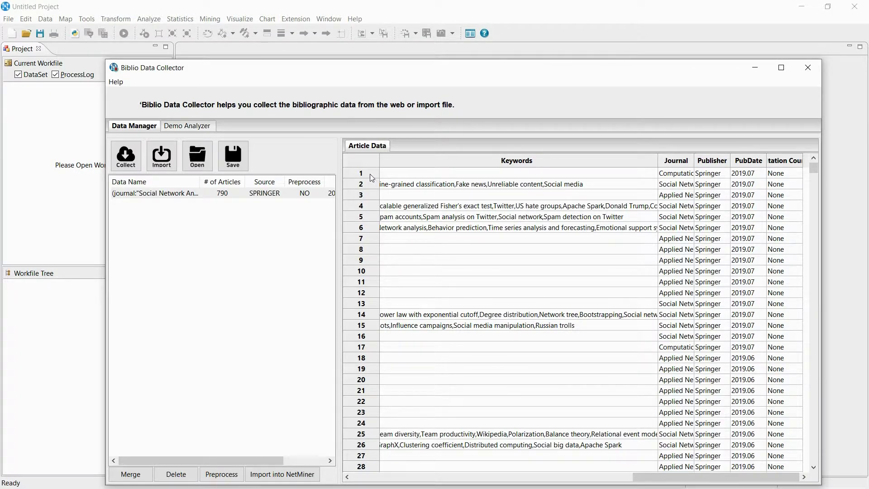
key(alt)
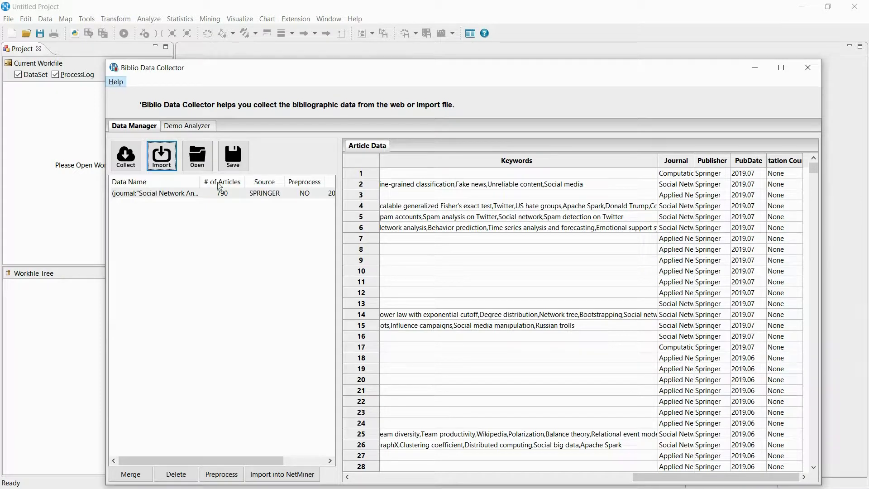
- Import WOS_savedrecs.ciw with Web of Science as the data source, naming it Web of Science
click(175, 168)
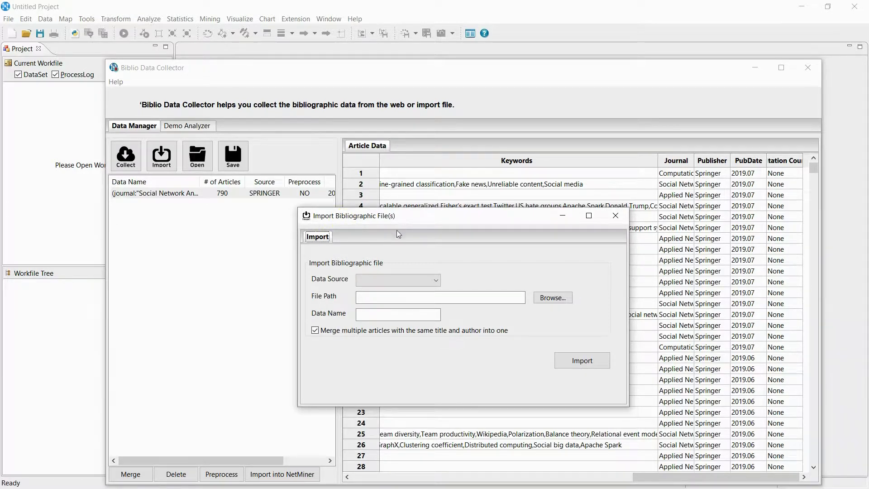
click(437, 283)
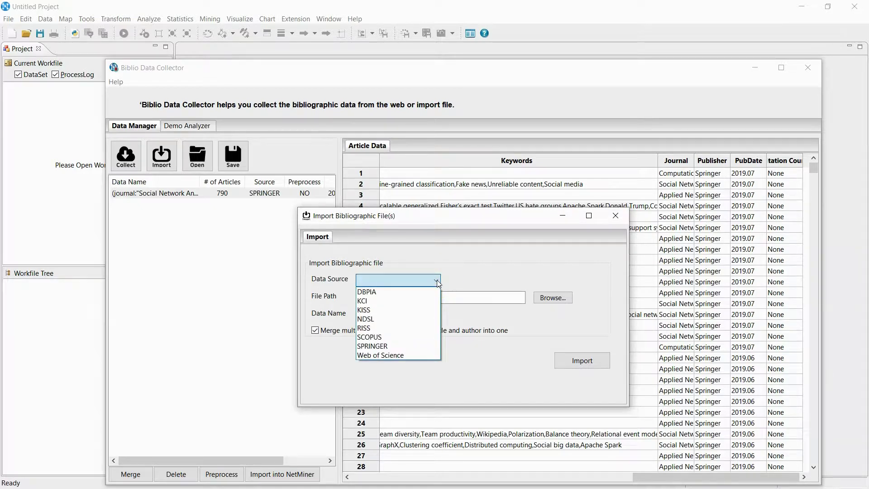
click(434, 356)
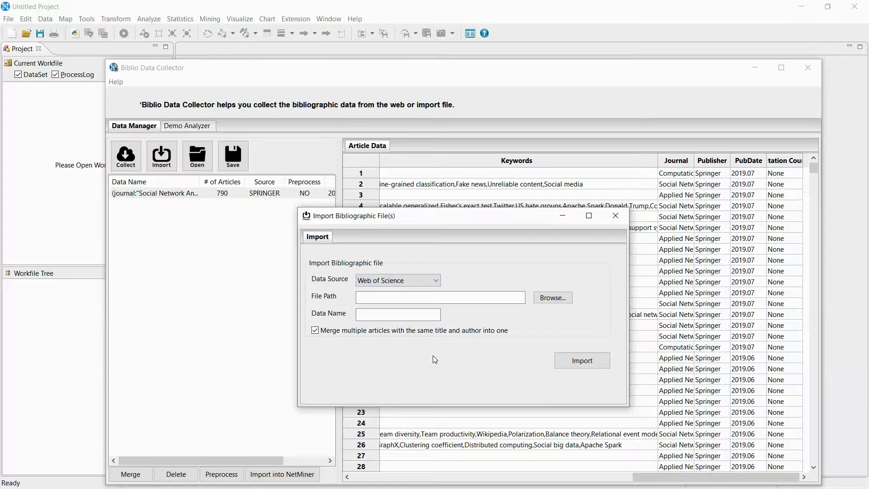
click(561, 299)
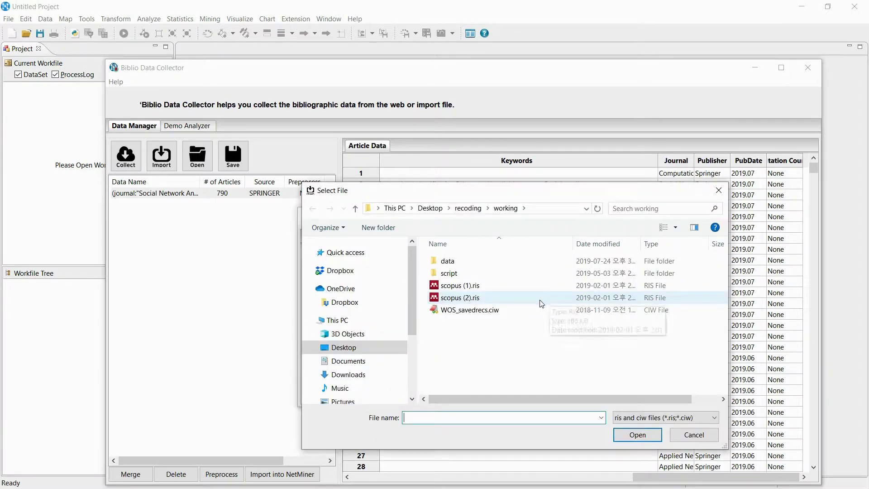
click(495, 312)
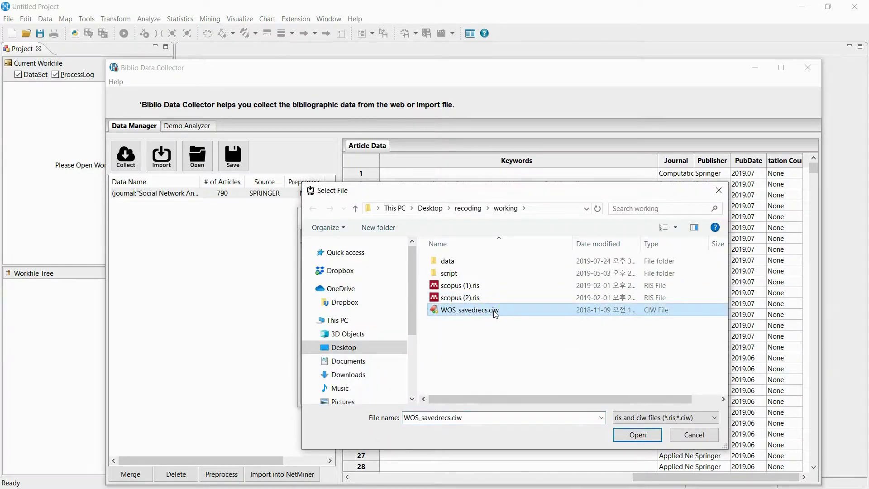
double_click(494, 311)
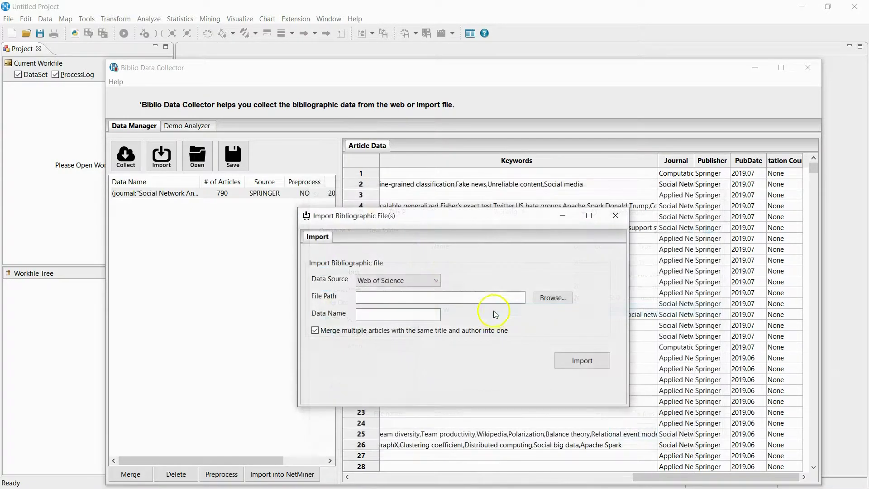
click(434, 315)
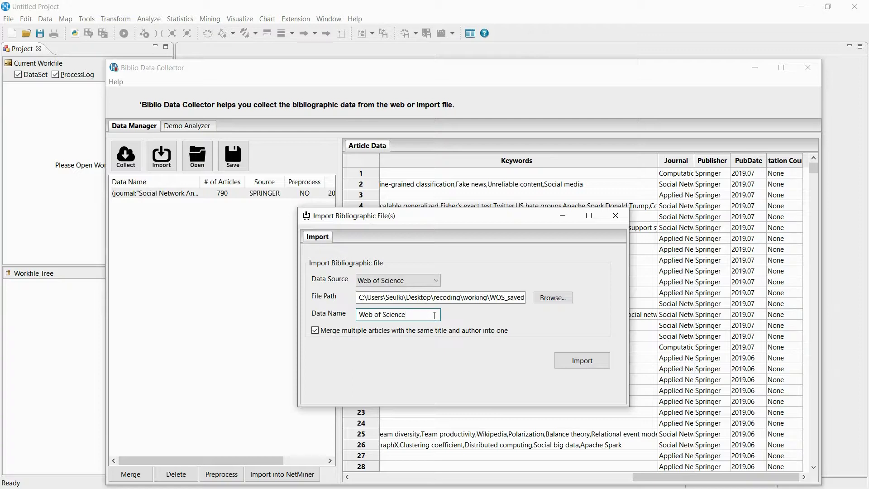
click(580, 361)
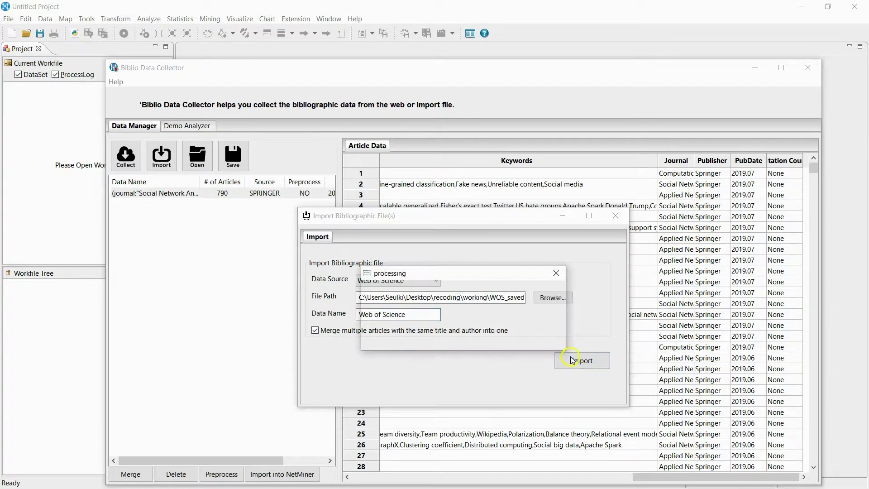
click(530, 317)
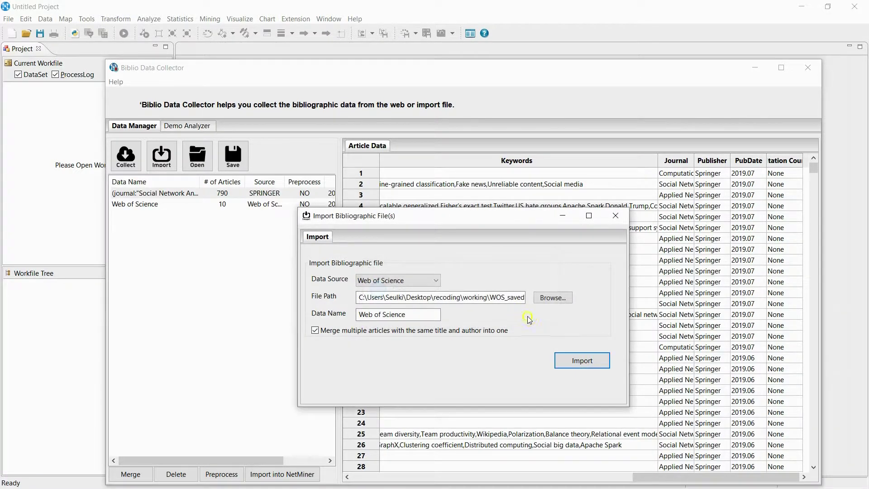
click(239, 209)
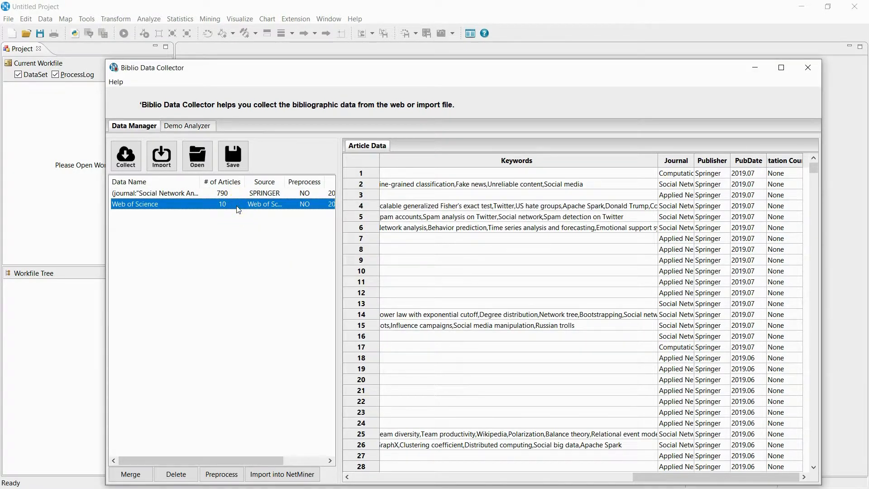
- Import scopus (1).ris and scopus (2).ris as a SCOPUS dataset named Scopus
click(162, 156)
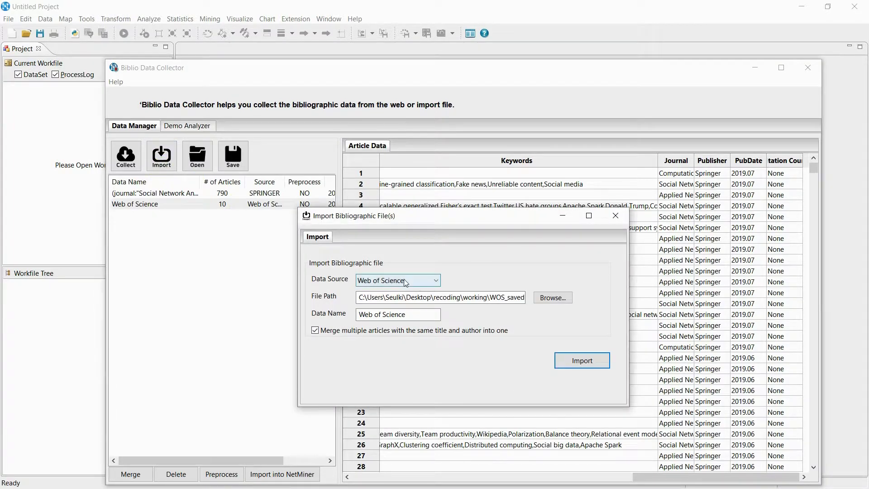
click(421, 281)
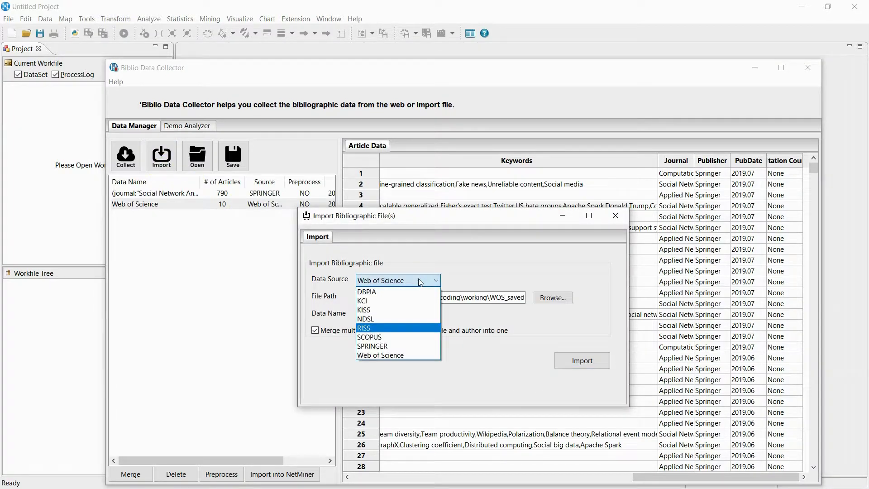
click(419, 338)
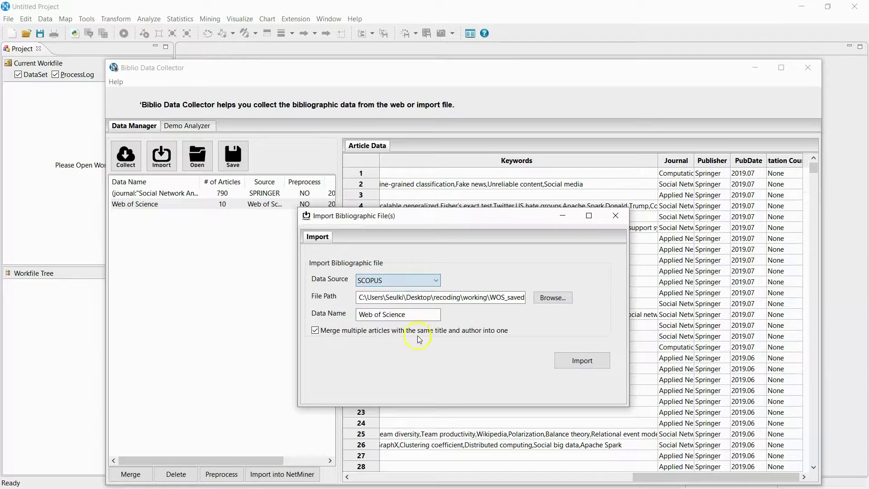
click(556, 302)
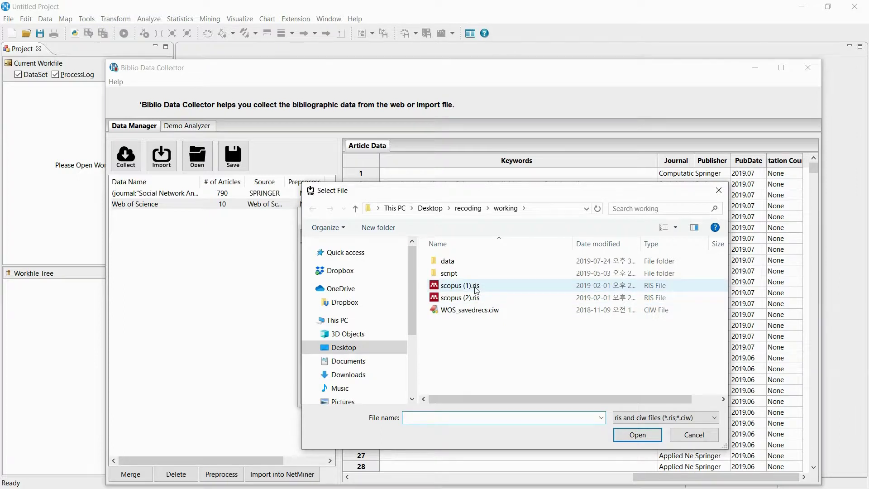
drag(422, 290, 452, 301)
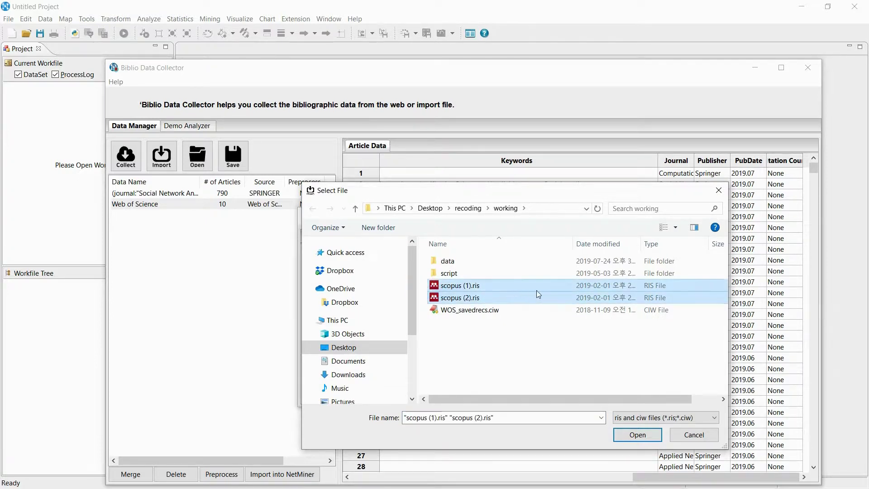
click(638, 435)
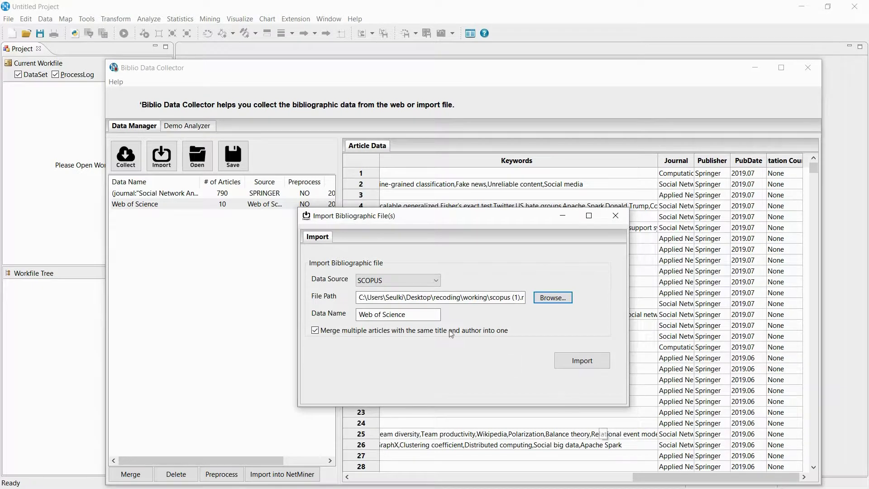
drag(430, 315, 348, 310)
text(Scopus)
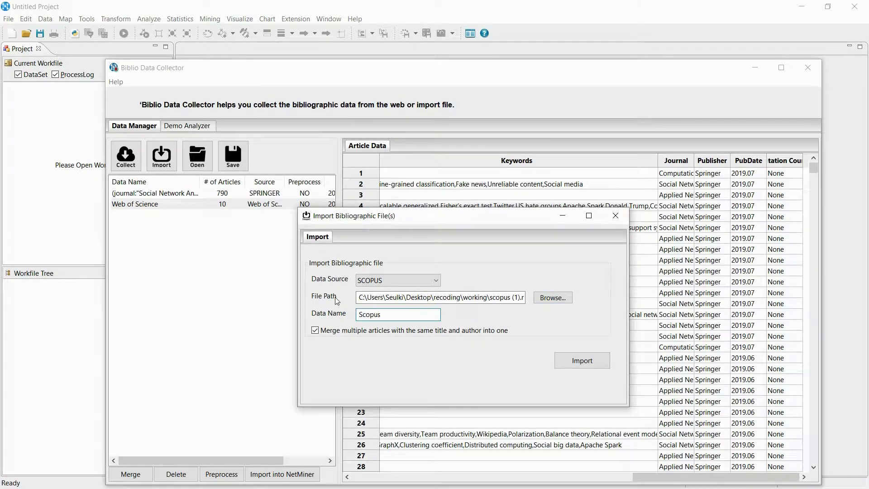
click(566, 363)
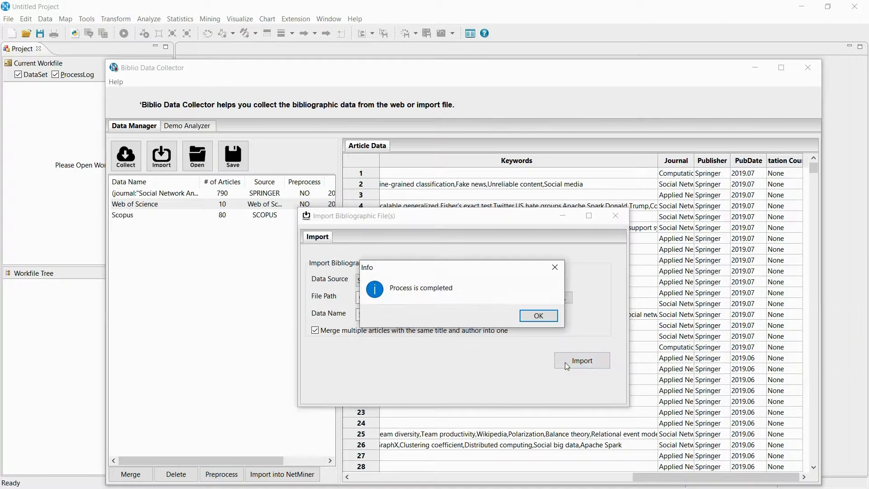
click(539, 316)
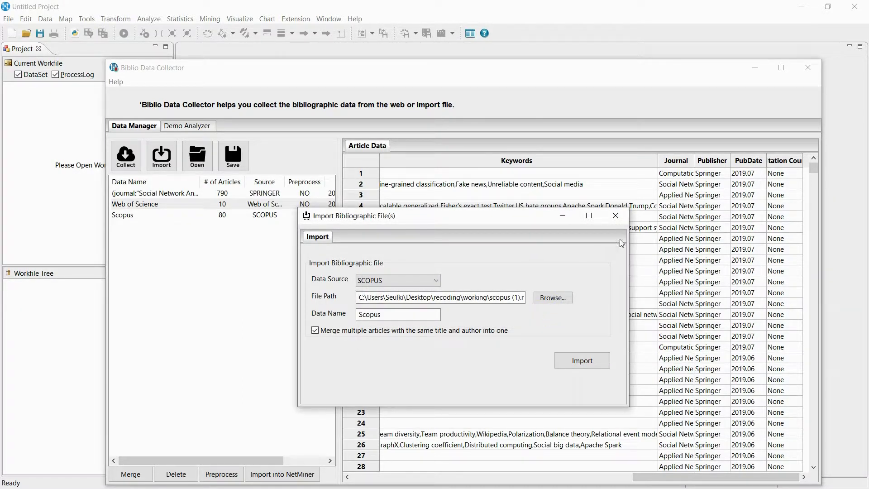
click(616, 216)
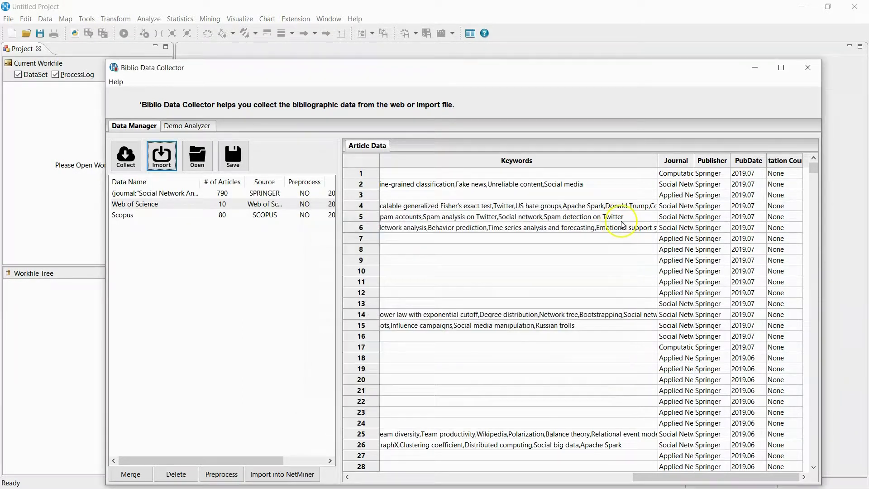
- Load the Scopus dataset into Article Data, scroll right, and widen the Citation Count column
click(236, 216)
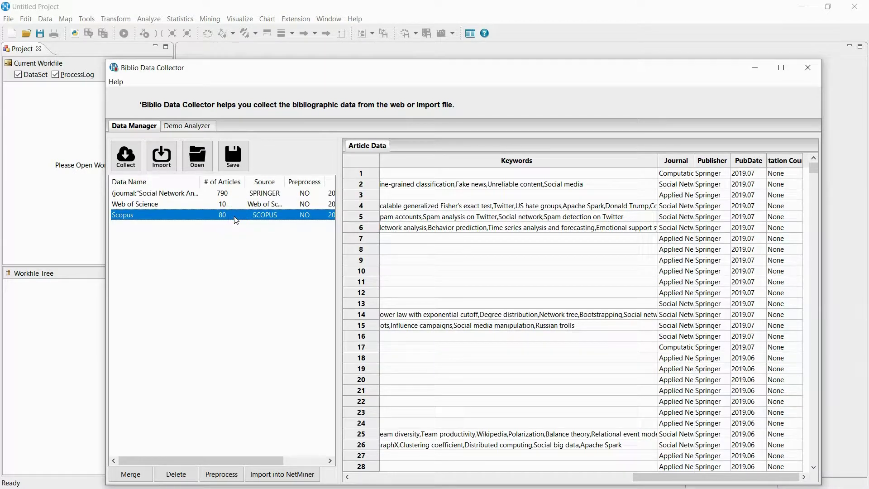
double_click(236, 221)
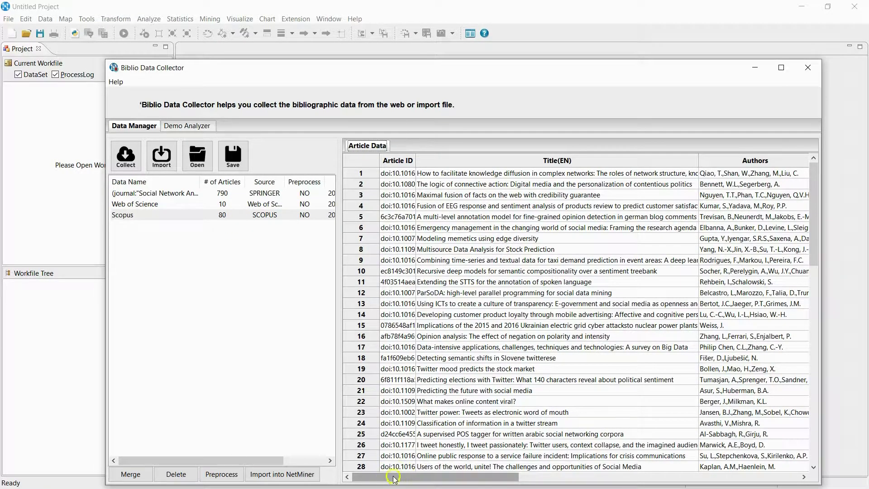
drag(393, 477, 707, 479)
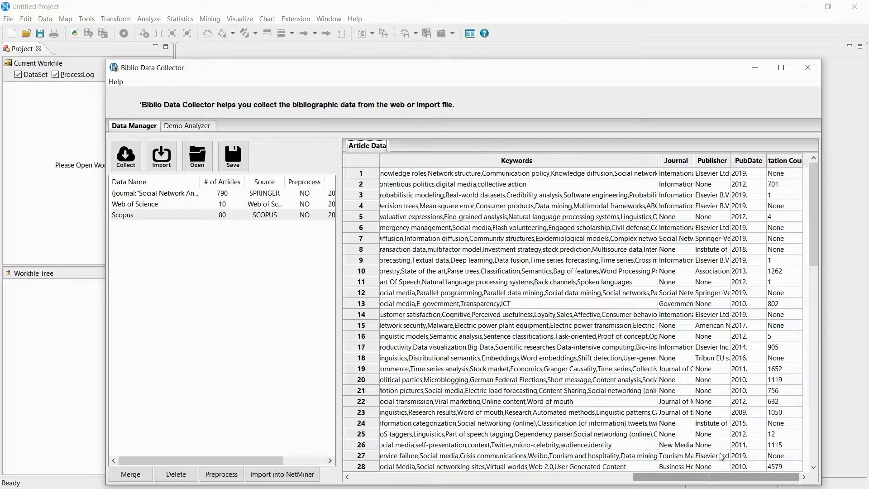
drag(804, 160, 830, 162)
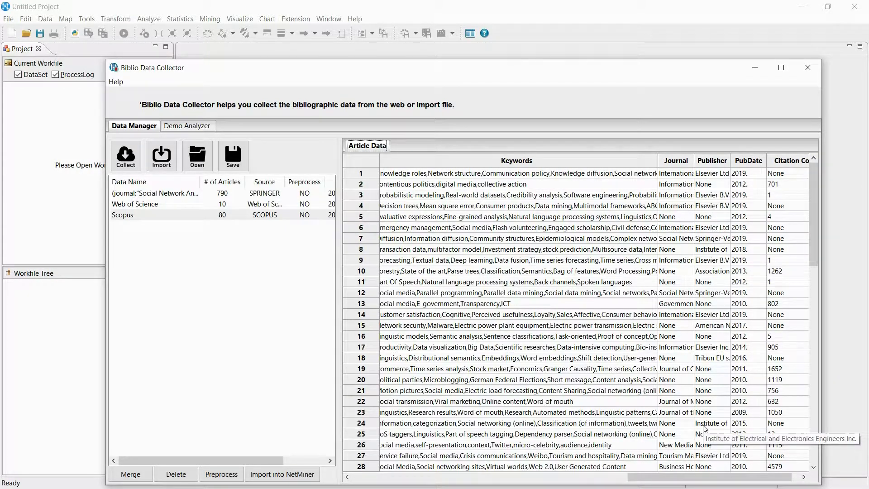
- Merge the Web of Science and Scopus datasets into a 90-article data set named 'new'
click(219, 206)
shift+click(209, 217)
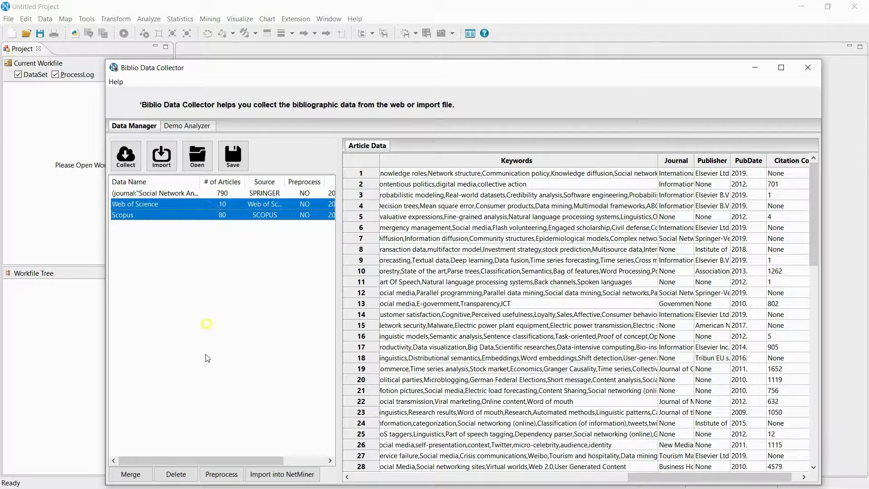
click(141, 474)
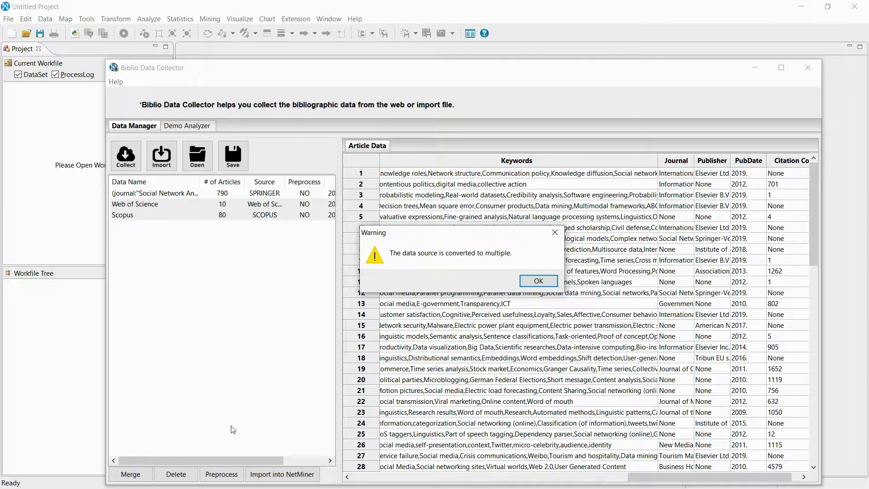
click(534, 281)
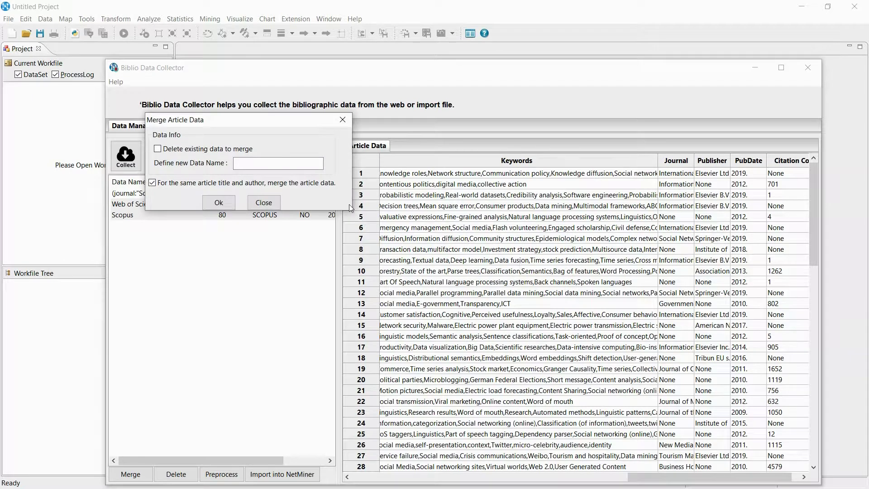
click(318, 167)
click(210, 205)
click(205, 229)
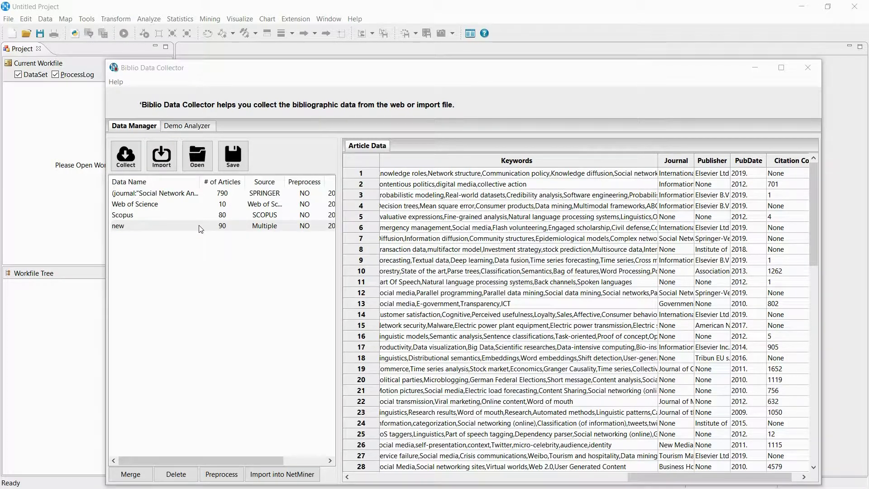
- Widen the Data Name column, select the 790-article SPRINGER data set, and open Preprocess
click(196, 196)
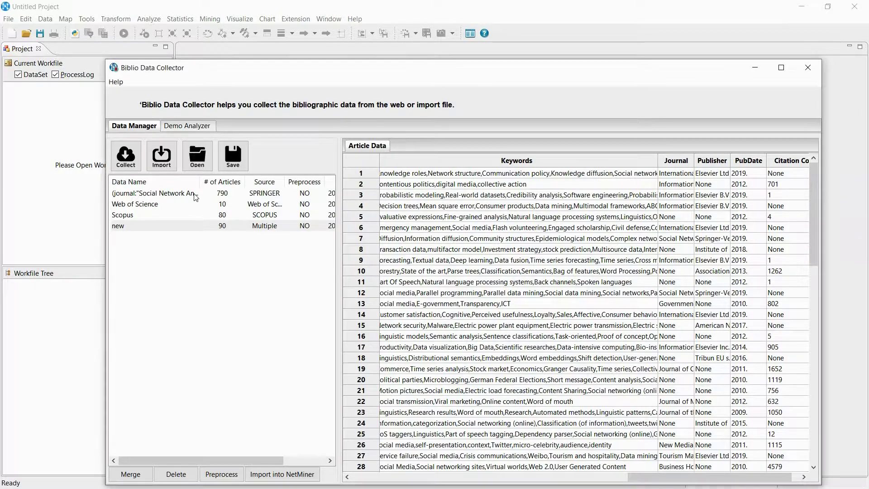
drag(200, 181, 229, 176)
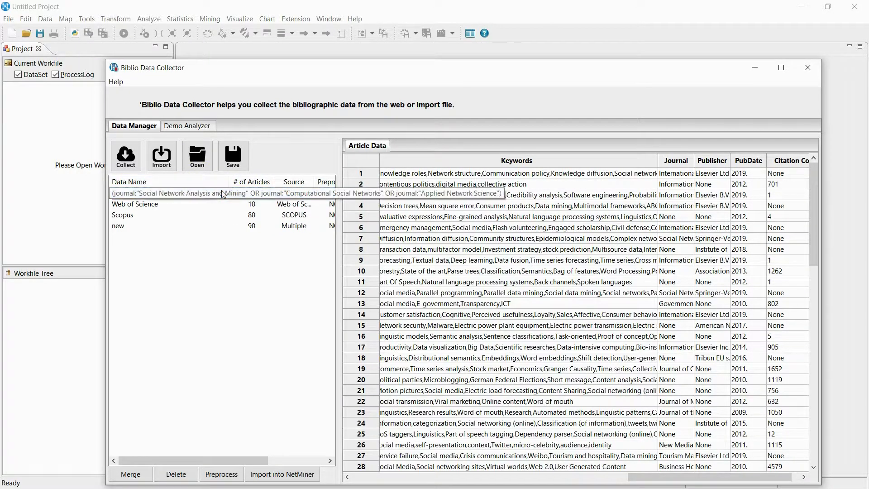
click(229, 475)
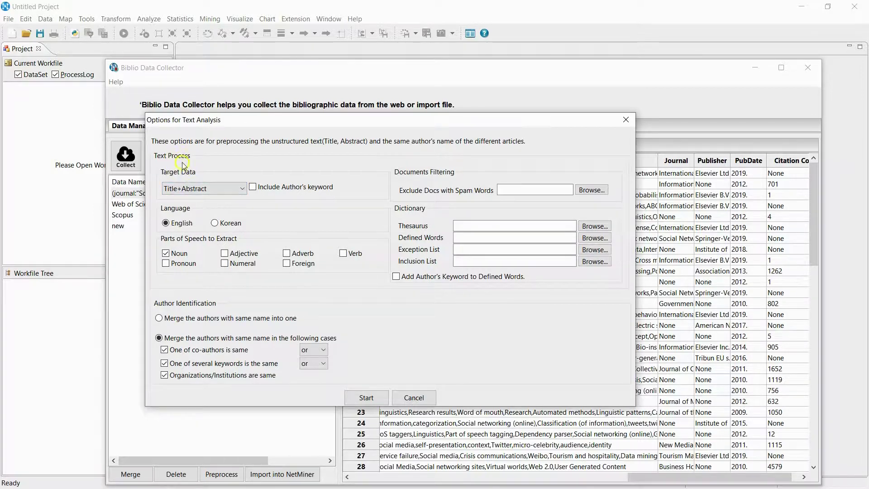
- Keep Title+Abstract as target, add author keywords to defined words, and merge same-name authors
click(208, 190)
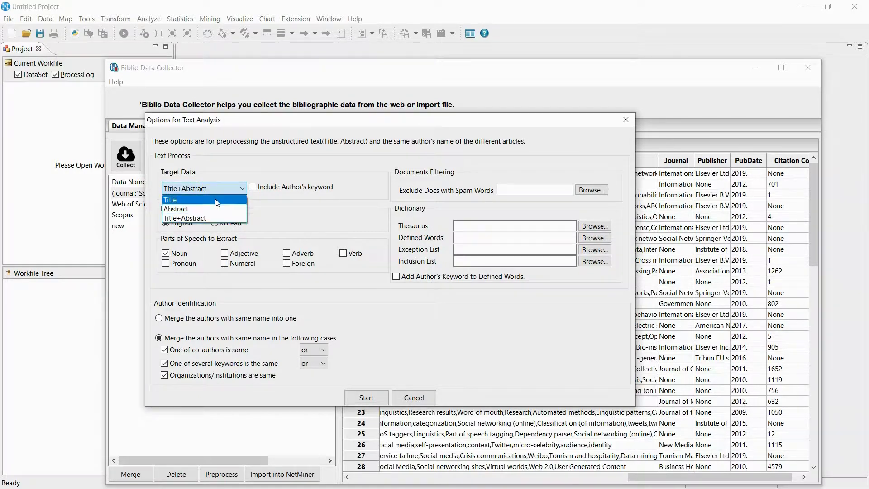
click(216, 198)
click(221, 191)
click(210, 216)
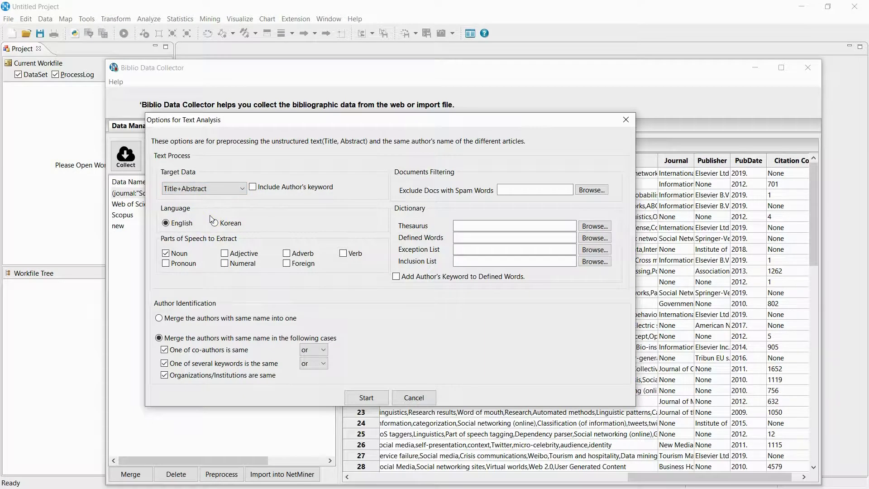
click(214, 224)
click(393, 220)
click(396, 279)
click(187, 320)
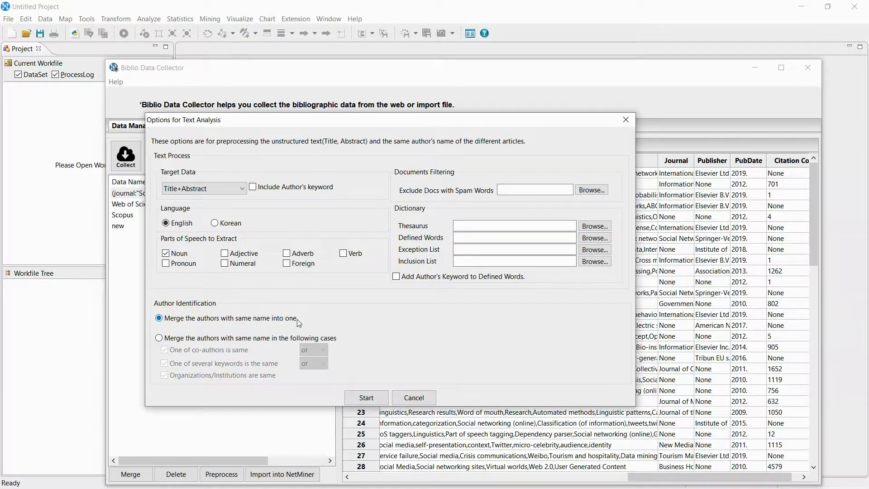
- Merge same-name authors only on conditions, ticking co-author matching with the 'or' connector
click(196, 339)
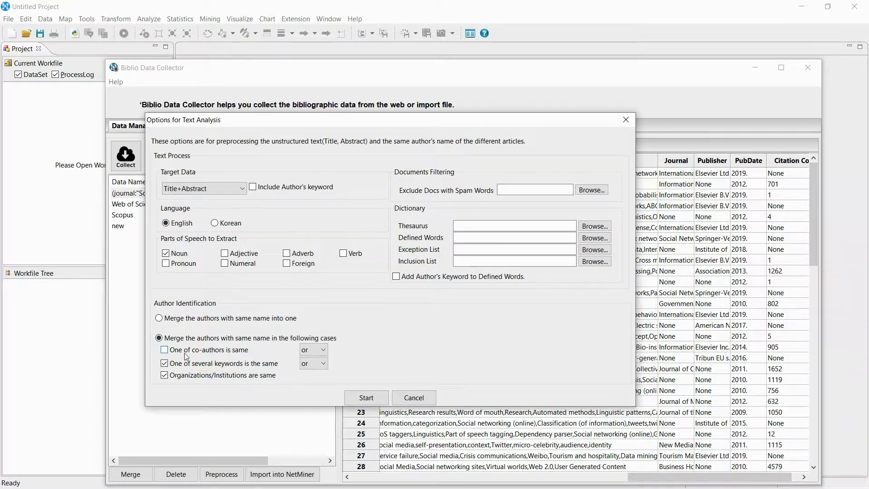
click(166, 352)
click(314, 350)
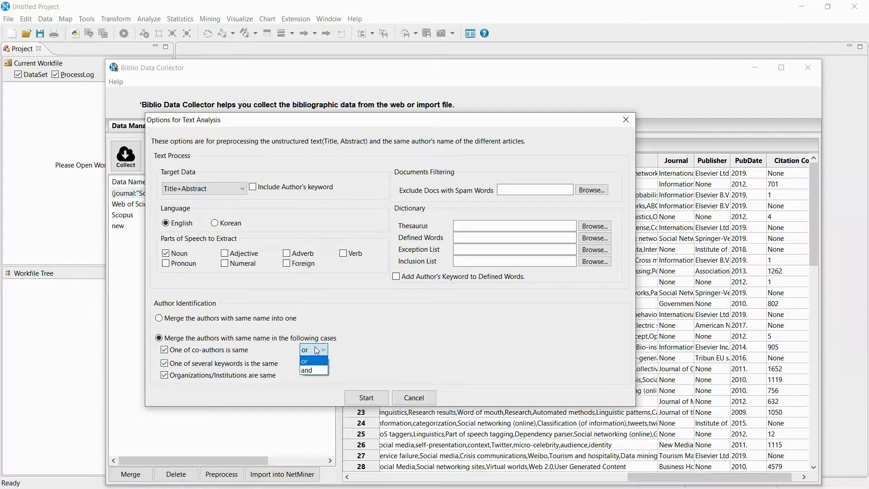
click(316, 350)
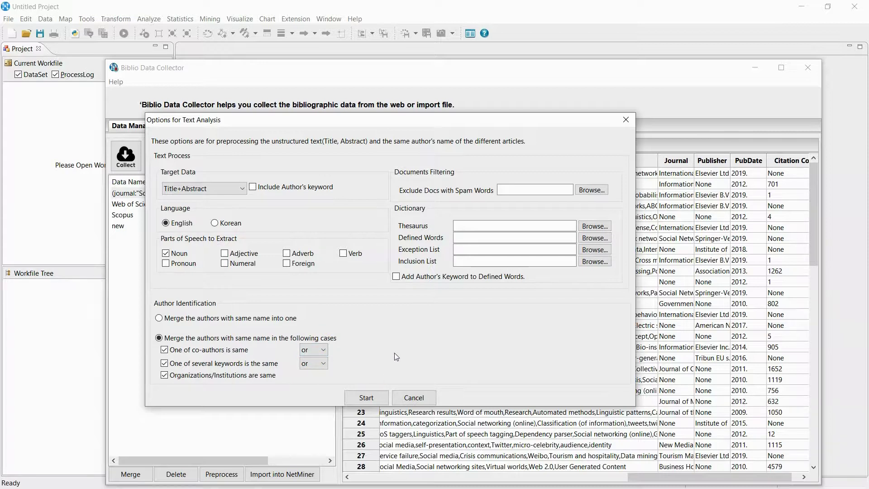
- Start text preprocessing of SPRINGER and let it run to 'Text Process is completed'
click(366, 399)
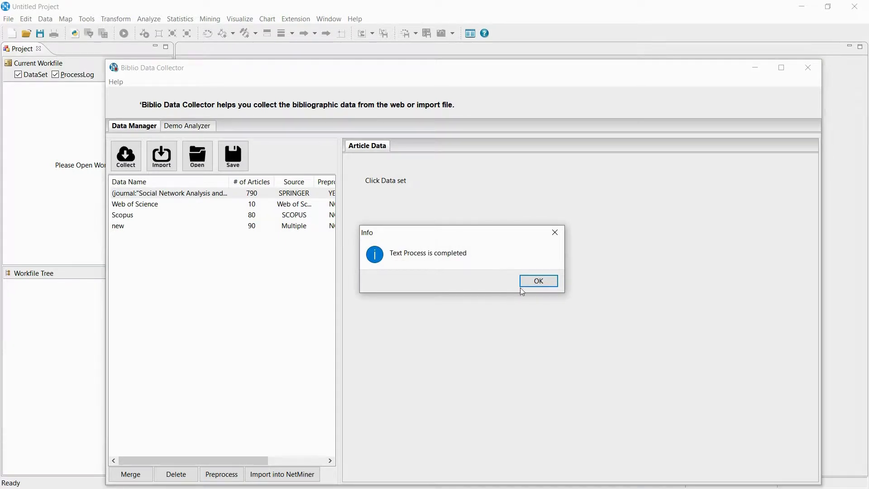
- Load the SPRINGER data set and review its Authors list
click(539, 282)
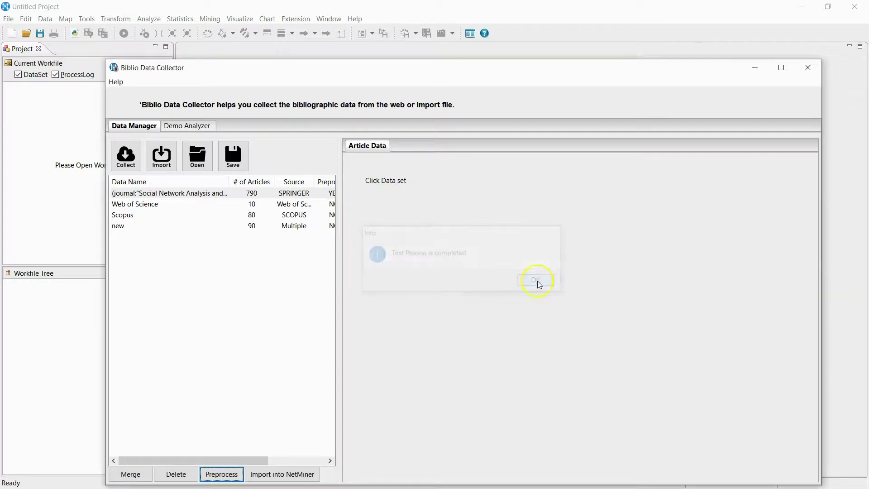
drag(233, 460, 259, 459)
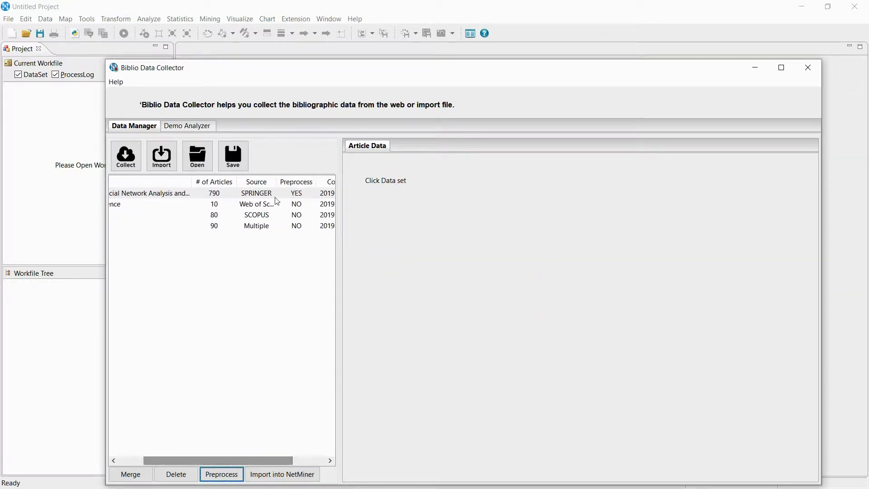
click(303, 197)
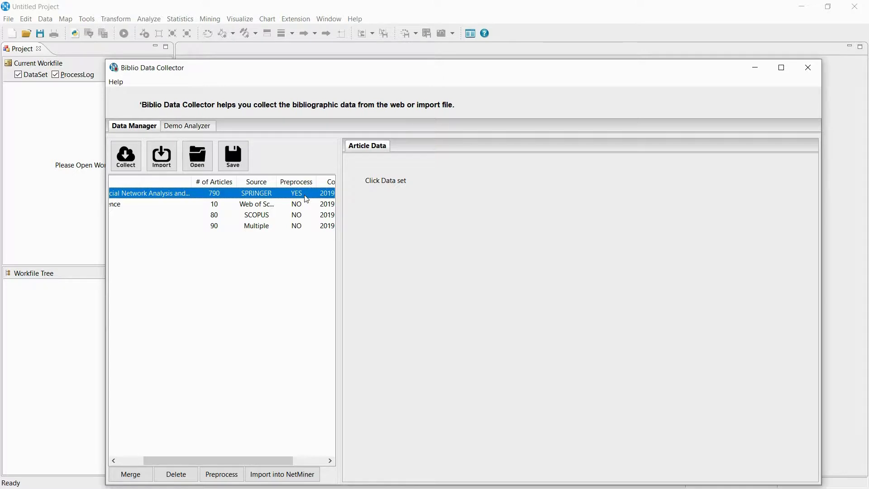
double_click(306, 199)
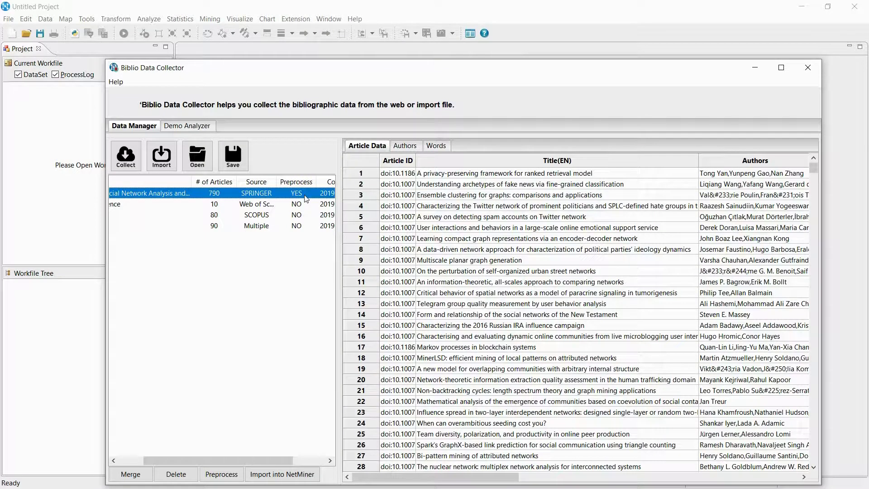
click(420, 149)
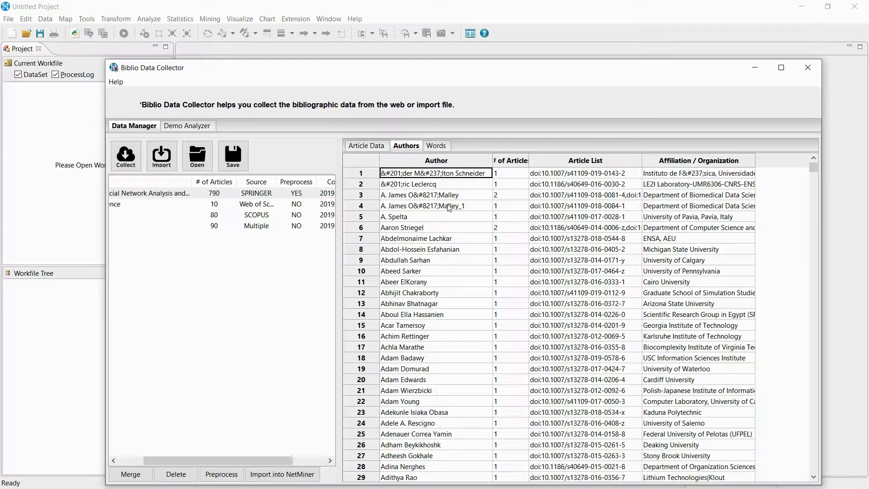
scroll(456, 256, down, 1)
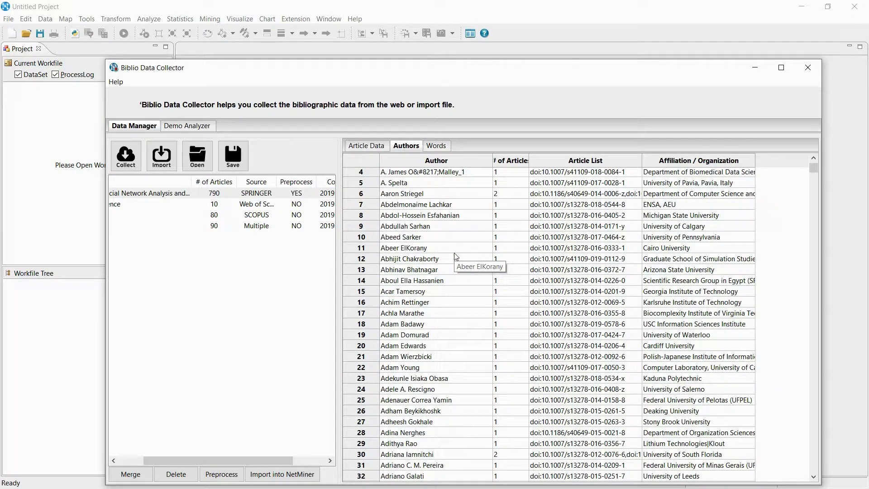
scroll(456, 257, down, 2)
scroll(456, 256, down, 1)
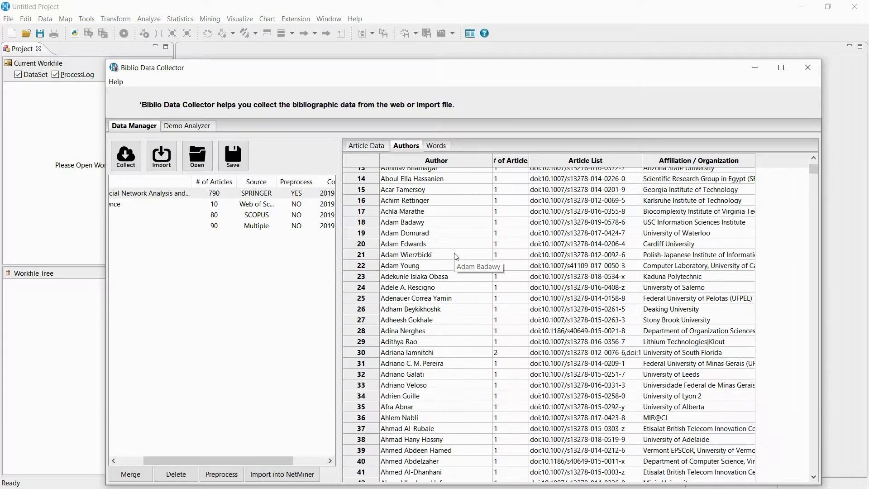
scroll(456, 257, down, 6)
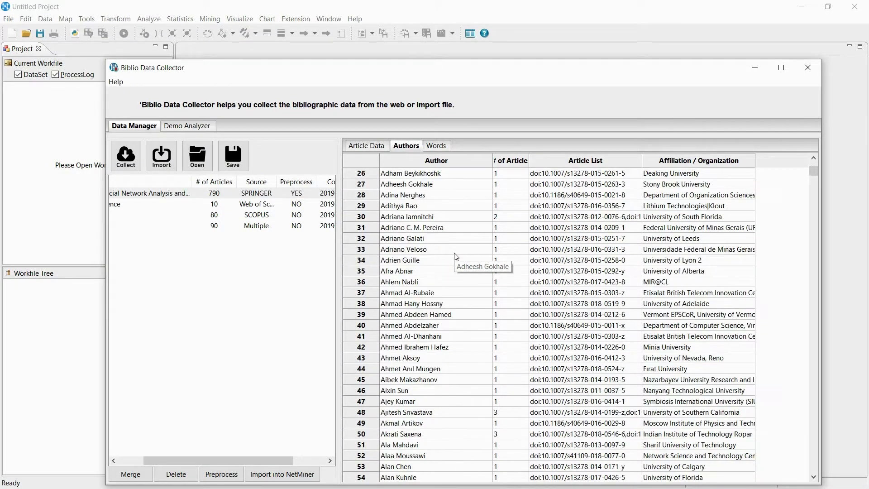
scroll(456, 256, down, 2)
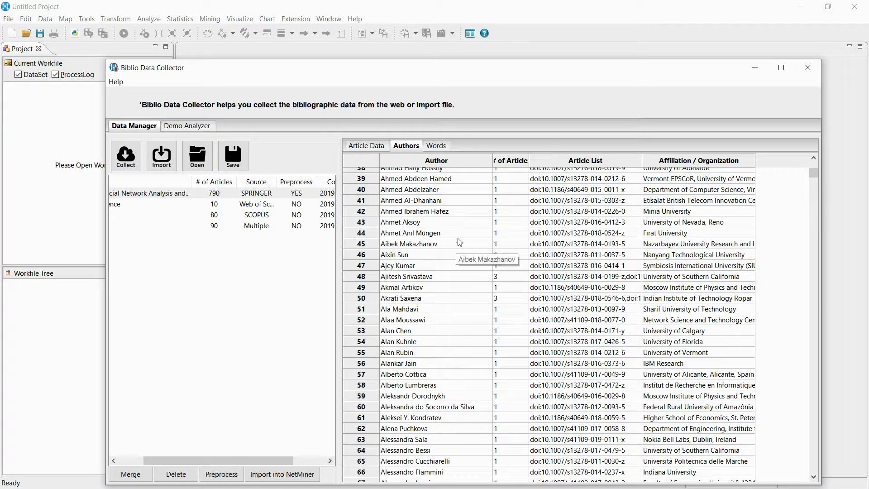
- Sort the SPRINGER Words table by Frequency descending, topped by network (3201)
click(441, 150)
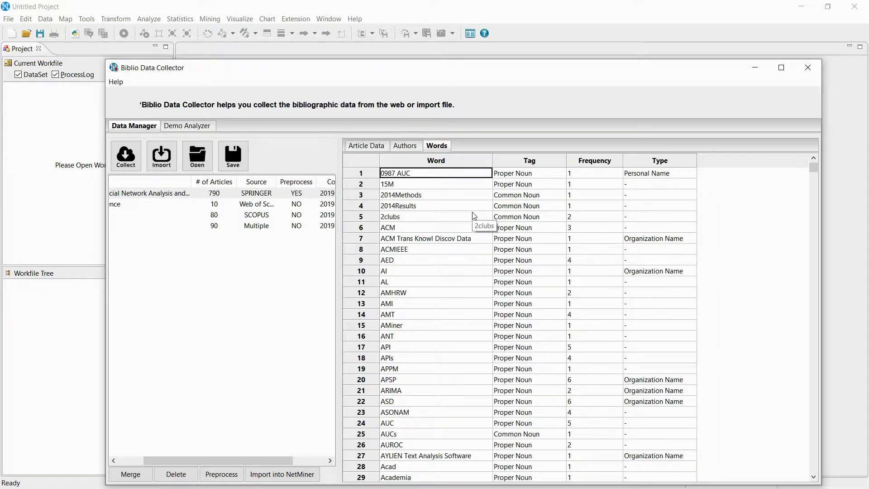
scroll(474, 216, down, 3)
scroll(474, 215, down, 1)
right_click(584, 161)
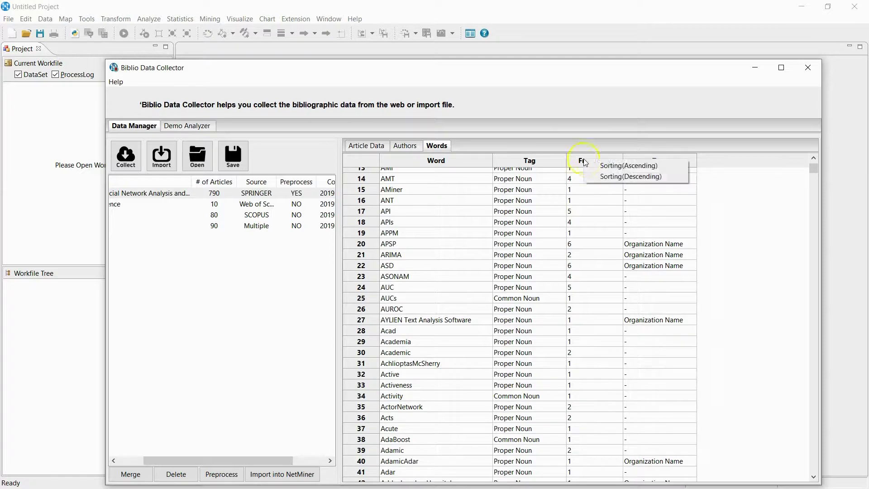
click(598, 176)
scroll(585, 192, up, 4)
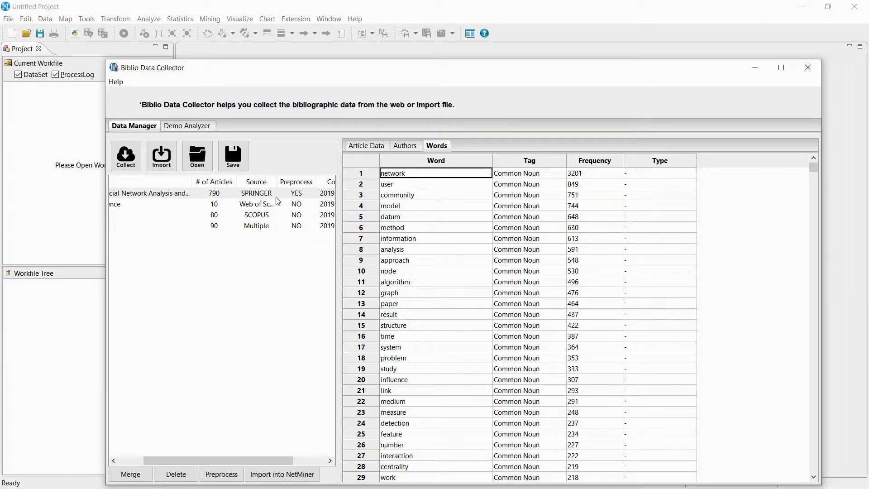
click(254, 197)
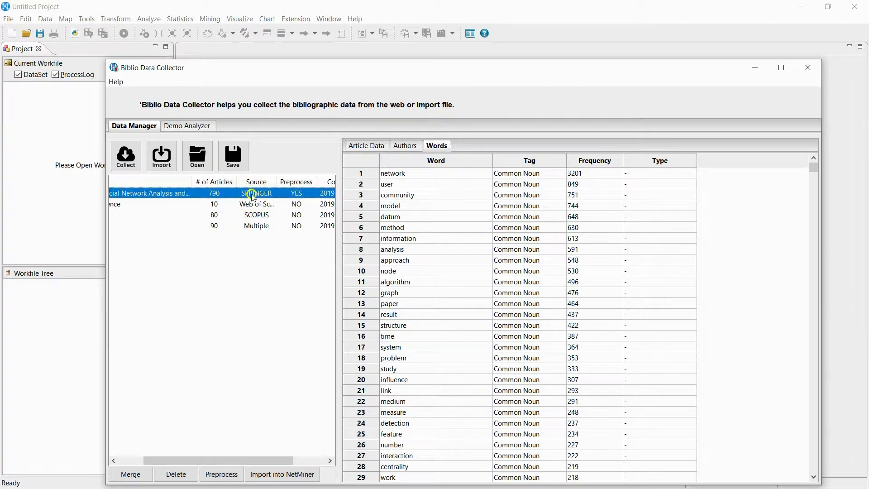
- Import SPRINGER into NetMiner as Biblio workfiles: Words 5230, Articles 790, Authors 2168
click(281, 475)
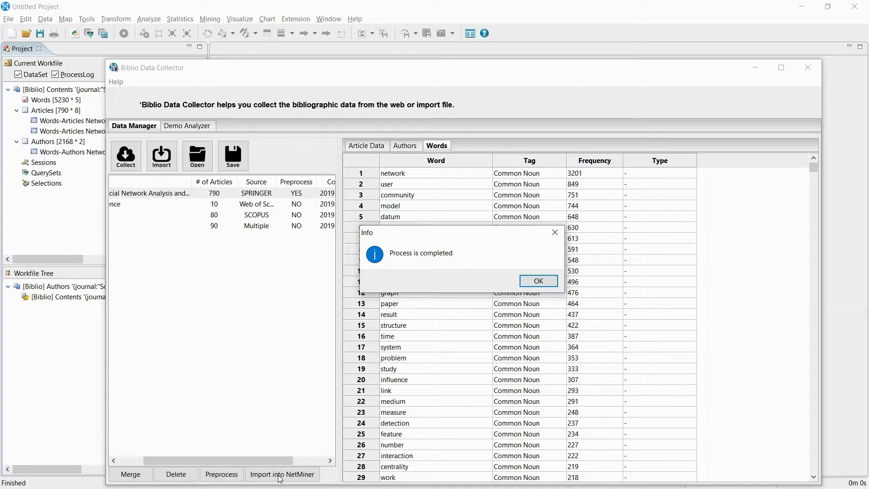
click(538, 281)
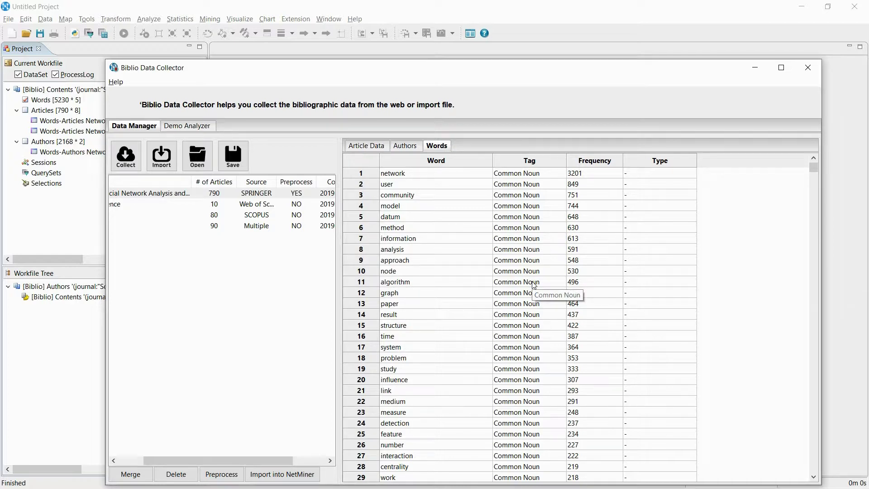
key(alt)
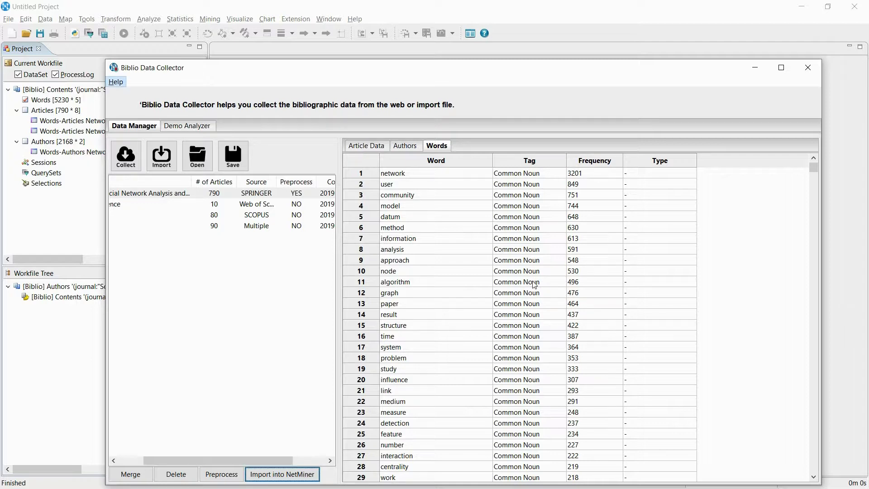
click(89, 299)
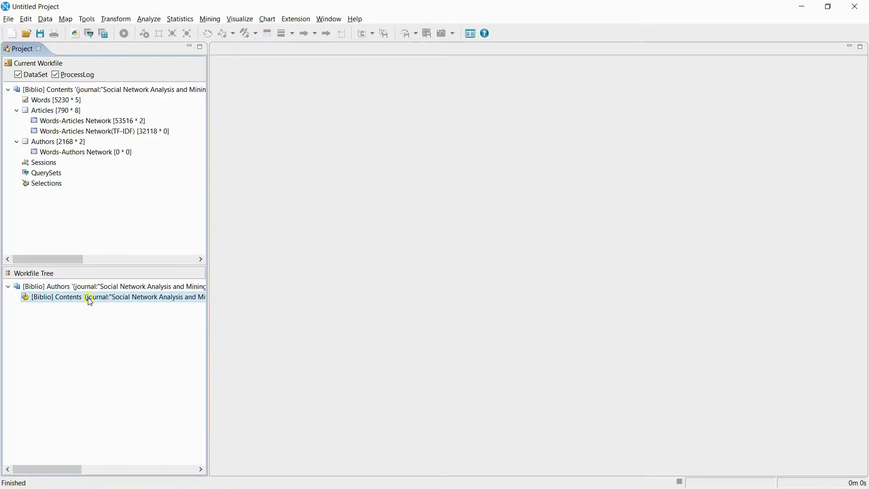
- Open the Words and Articles tables of the Biblio Contents workfile
click(88, 291)
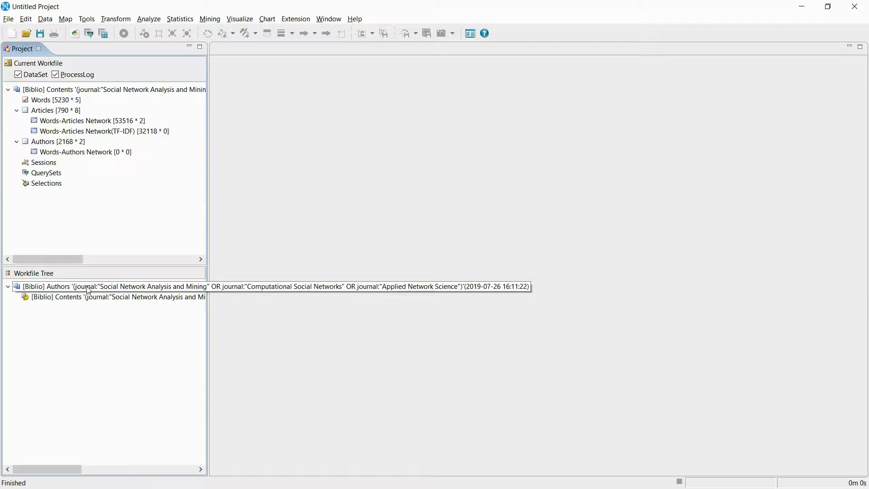
click(66, 100)
click(48, 297)
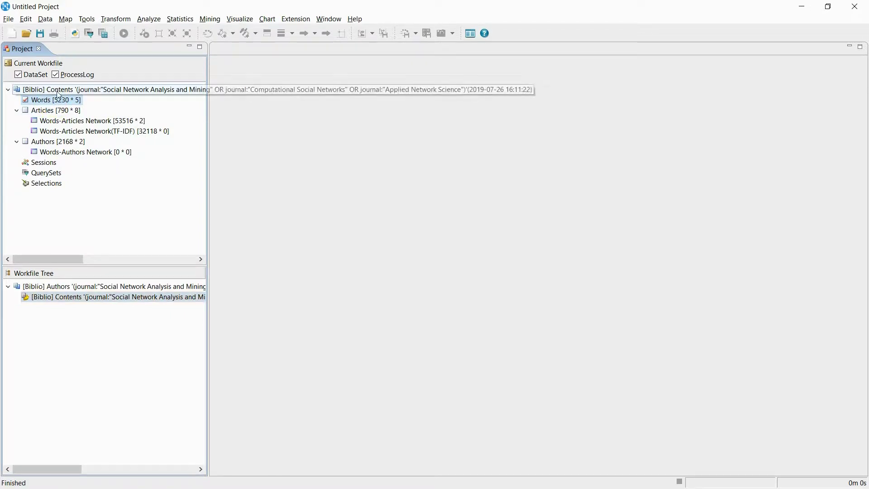
double_click(56, 100)
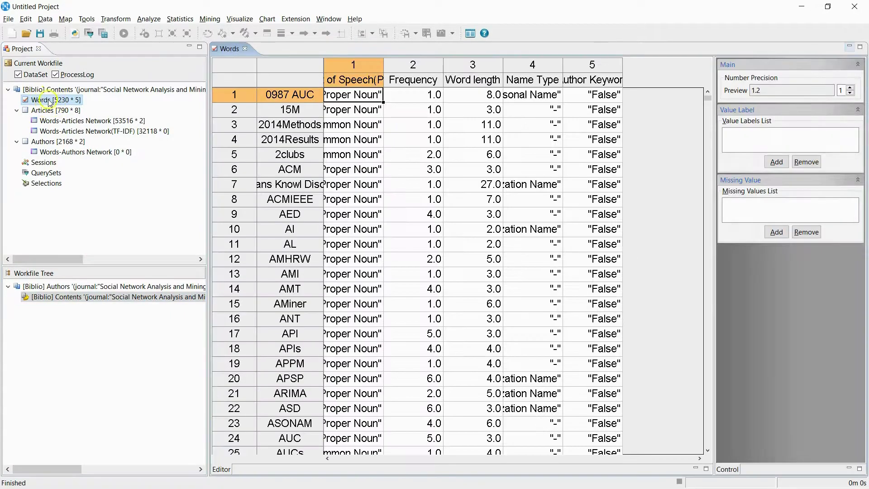
scroll(423, 172, down, 20)
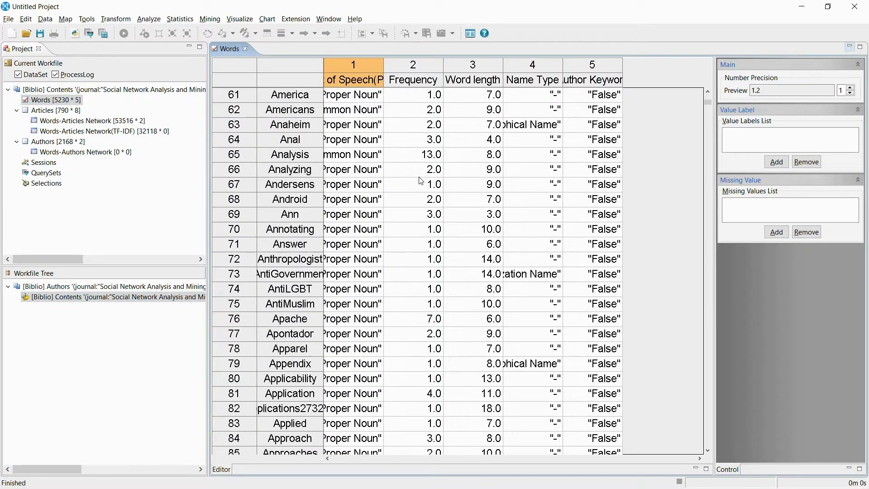
double_click(43, 111)
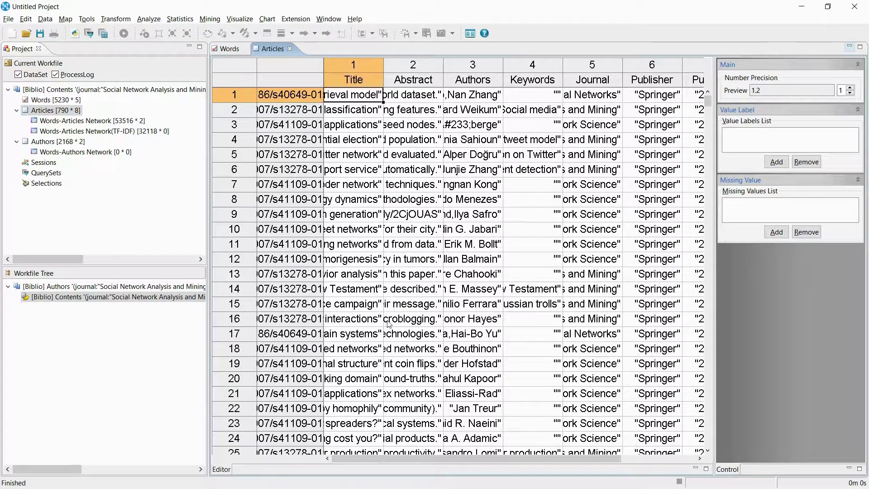
mouse_move(361, 459)
mouse_down()
mouse_move(479, 465)
mouse_move(351, 446)
mouse_up()
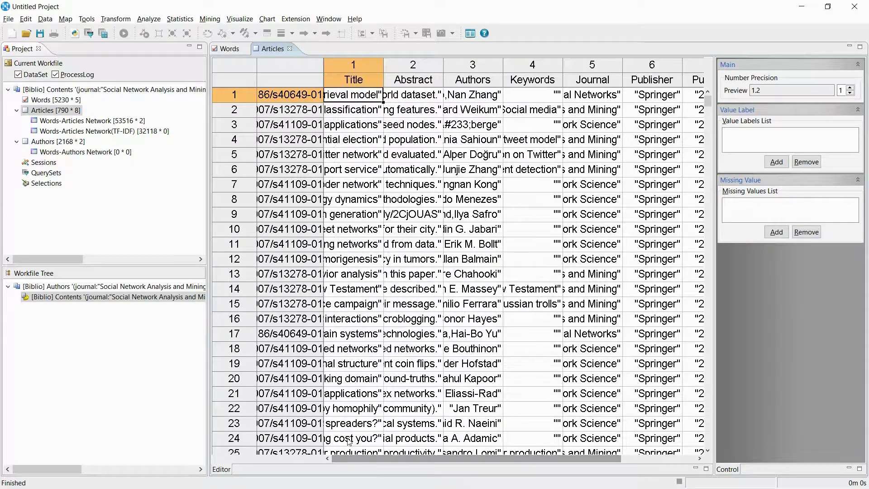
- Open the Authors table and widen its Affiliation / Organization column
double_click(61, 142)
scroll(386, 307, down, 10)
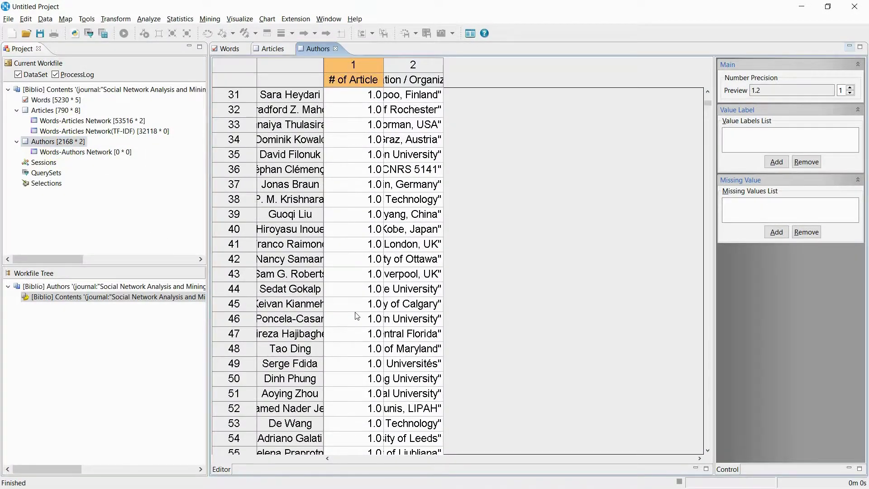
scroll(387, 307, down, 3)
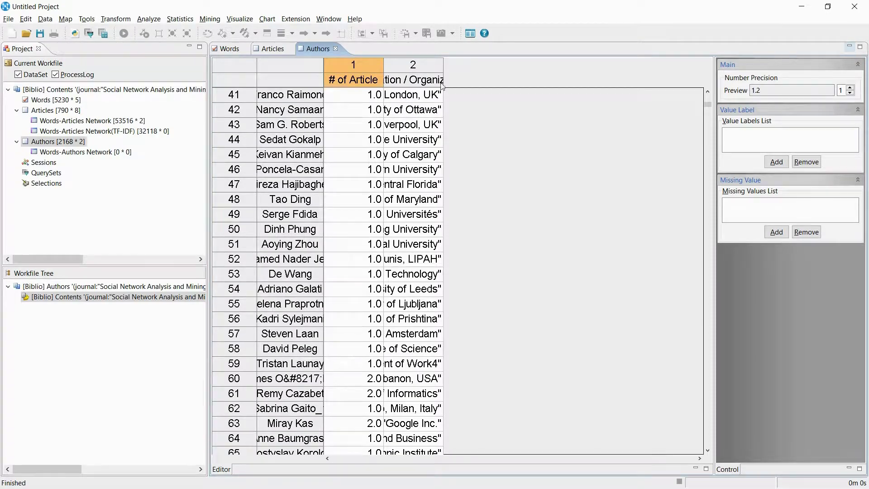
drag(444, 69, 526, 69)
scroll(474, 198, down, 2)
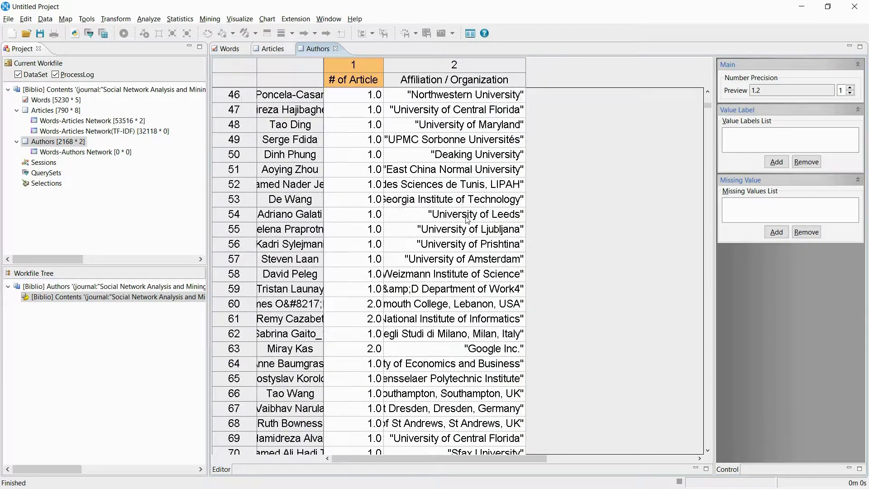
click(65, 287)
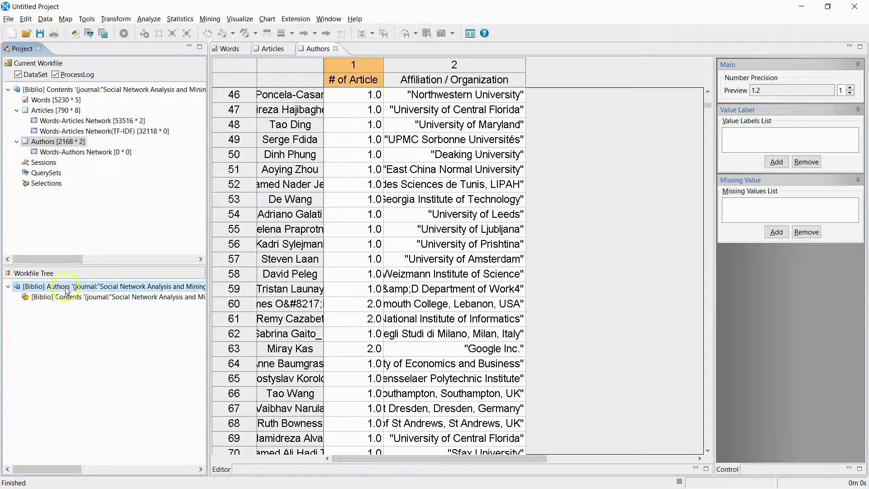
- Make [Biblio] Authors current and select its Authors, Articles and Authors-Articles Network data
click(73, 290)
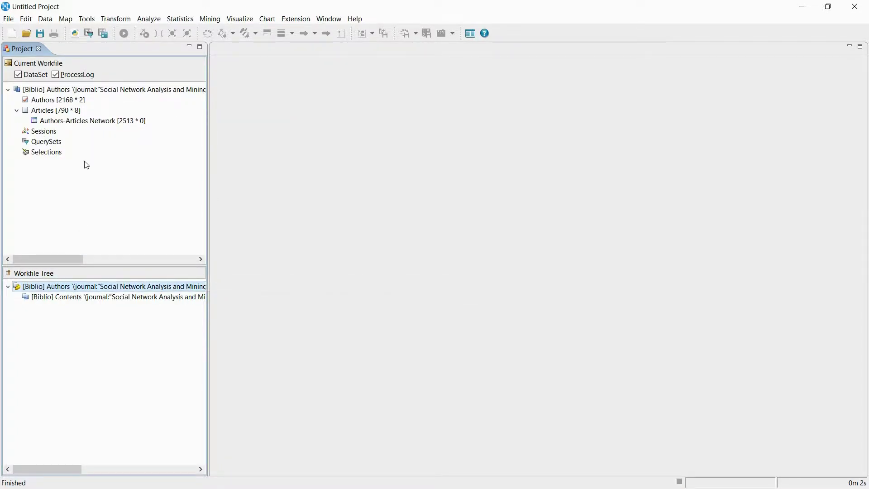
click(72, 102)
click(74, 110)
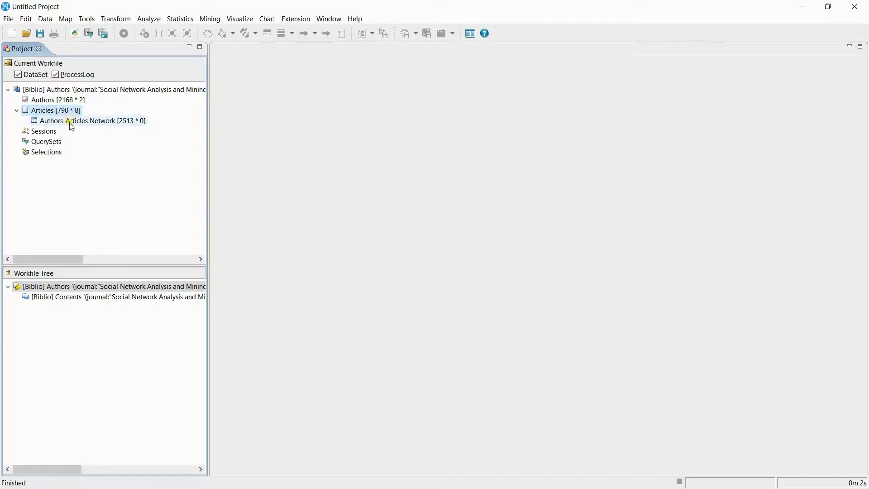
click(70, 124)
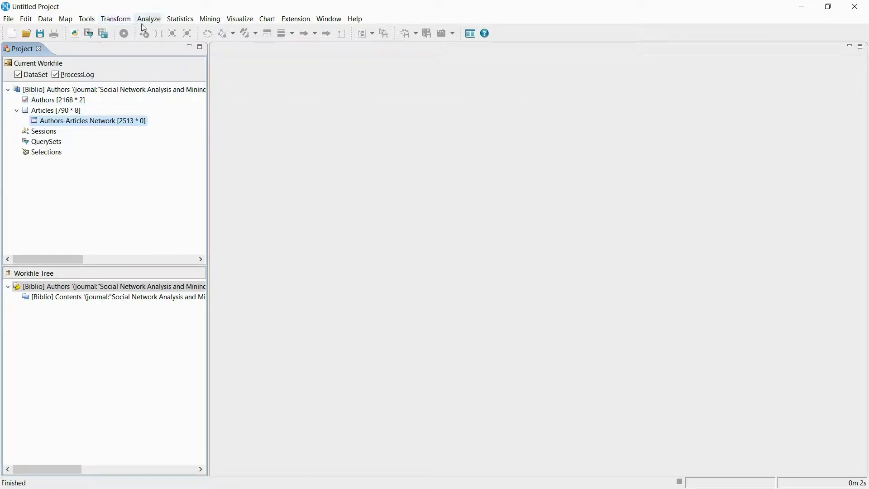
- Set up a Transform > Mode > 2-mode Network conversion using Correlation with Inner Product
click(128, 20)
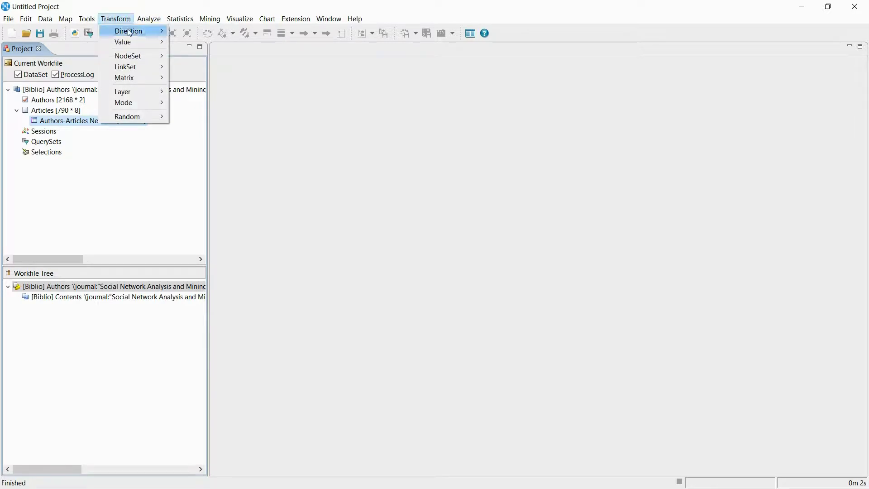
mouse_move(137, 104)
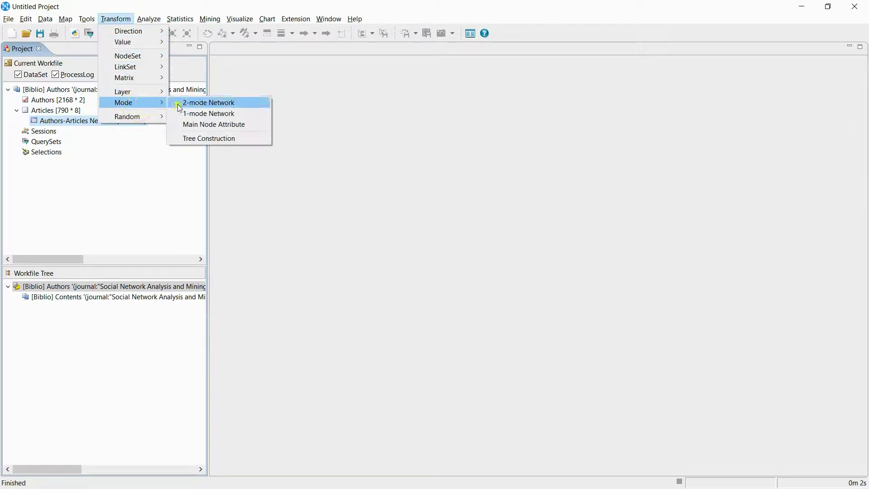
click(240, 105)
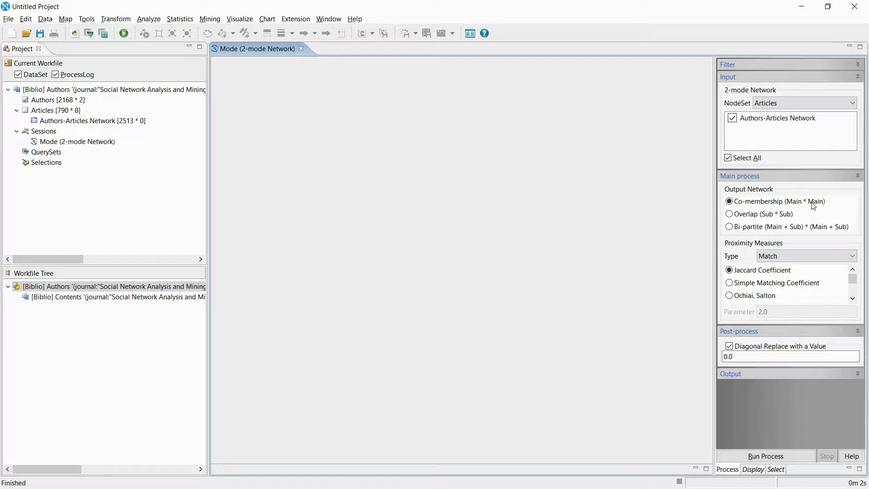
click(795, 261)
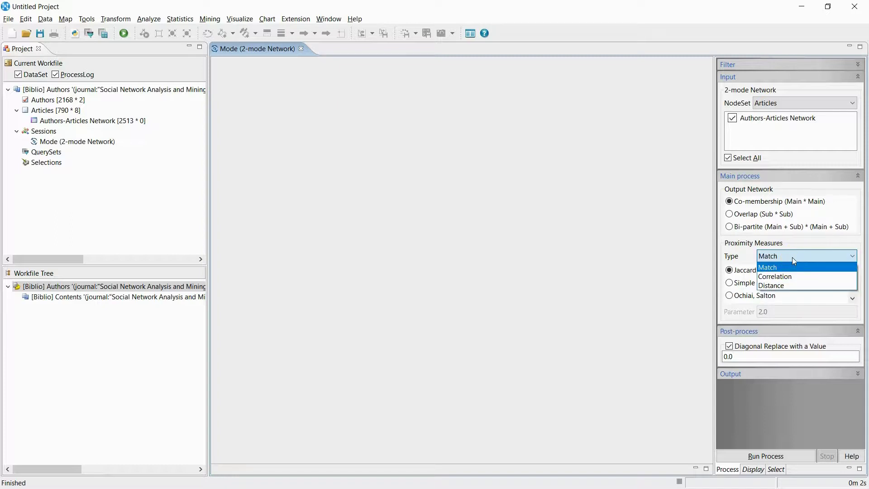
click(793, 277)
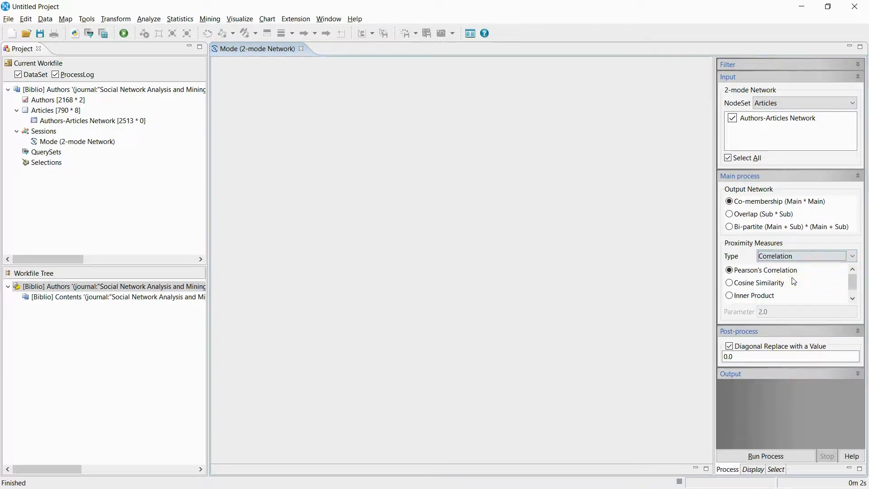
click(773, 297)
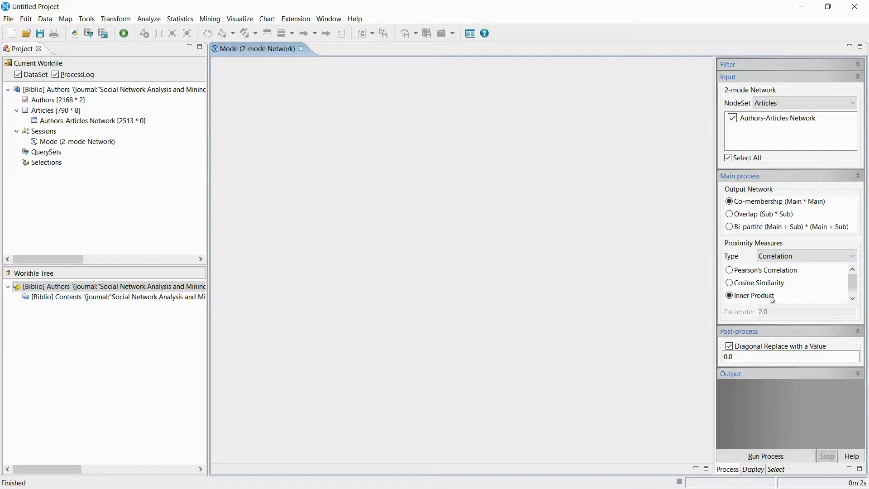
- Run the conversion, saving the output as undirected 'Co-Authorship Network' under Authors
click(782, 458)
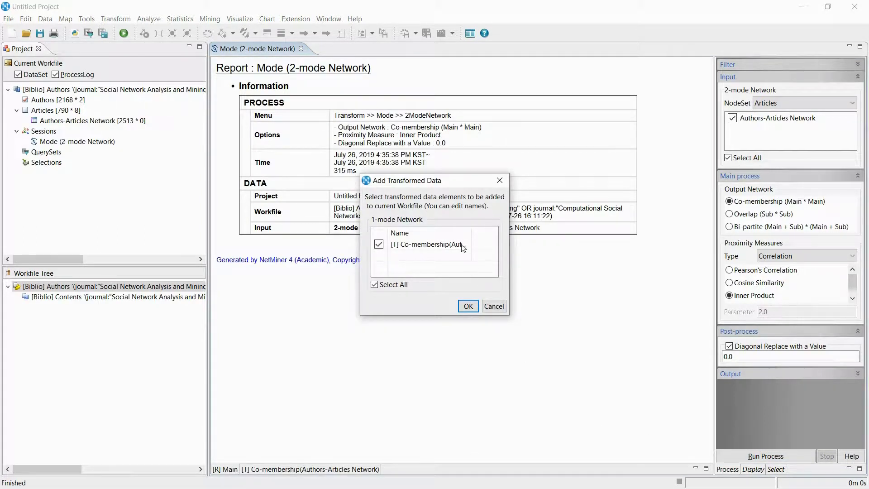
click(463, 247)
click(462, 246)
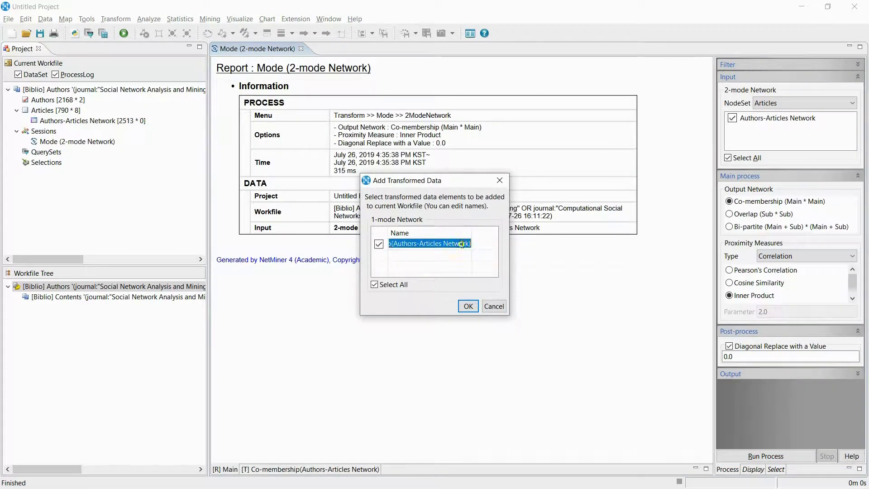
text(Co)
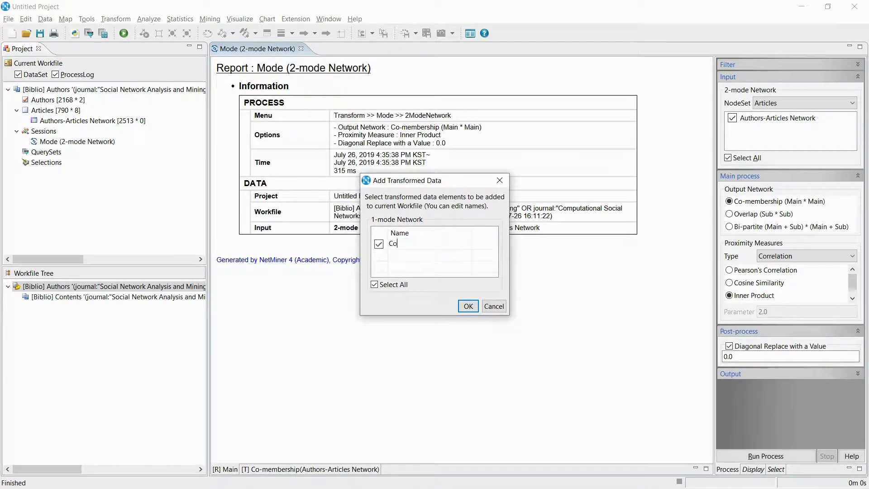
text(-Authorship Network)
click(468, 307)
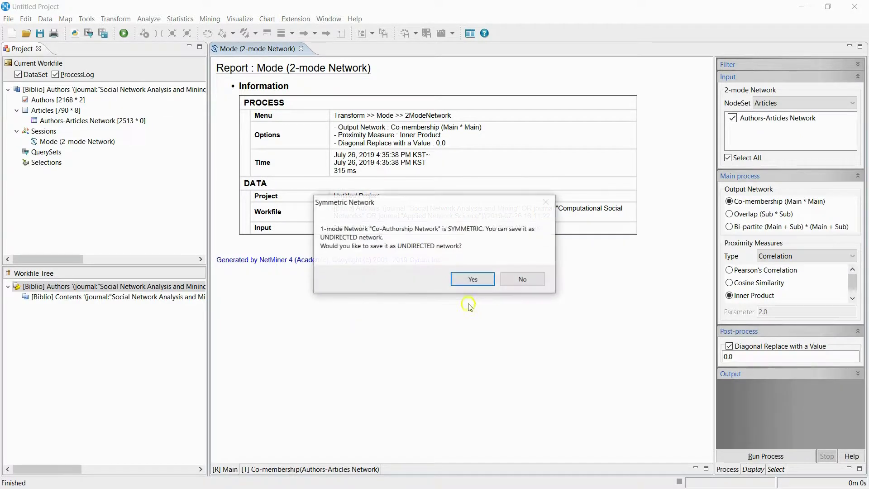
click(473, 279)
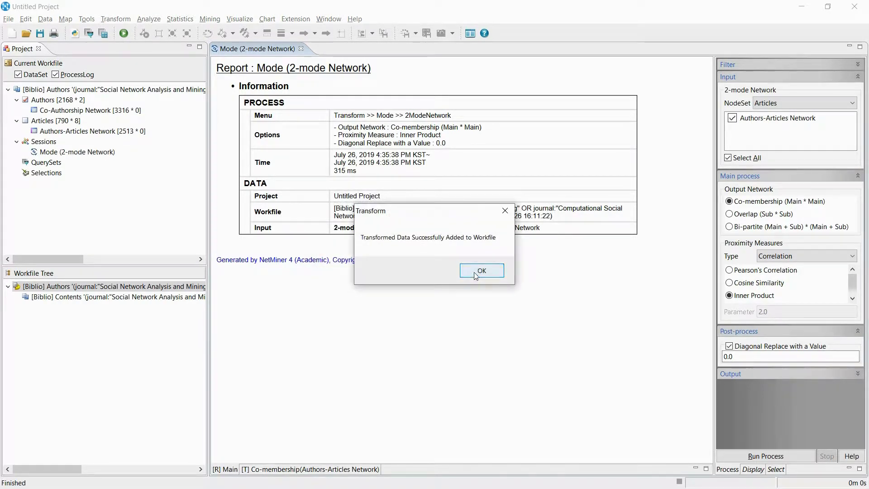
click(476, 275)
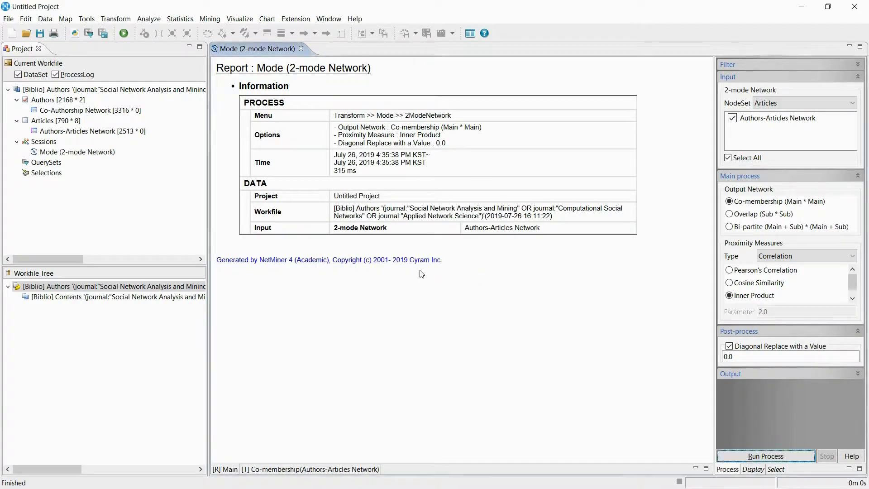
click(109, 112)
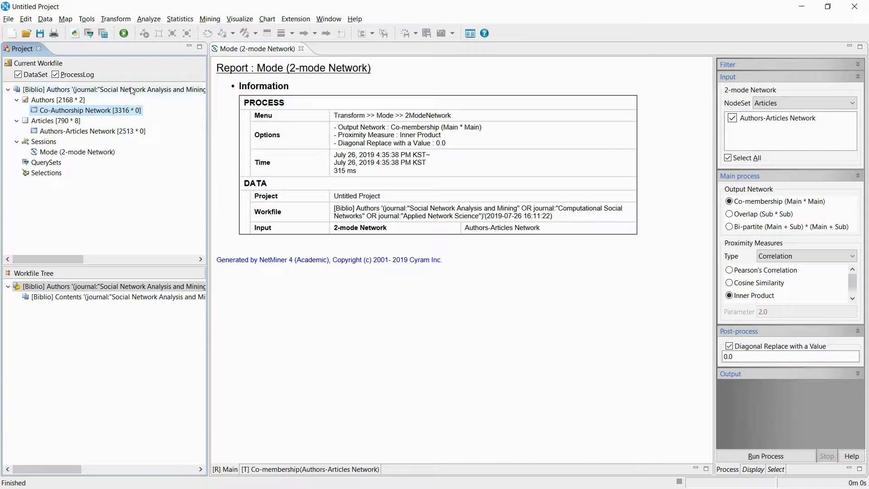
- Run Degree centrality (# of links) on the Co-Authorship Network, keeping the network map
click(150, 19)
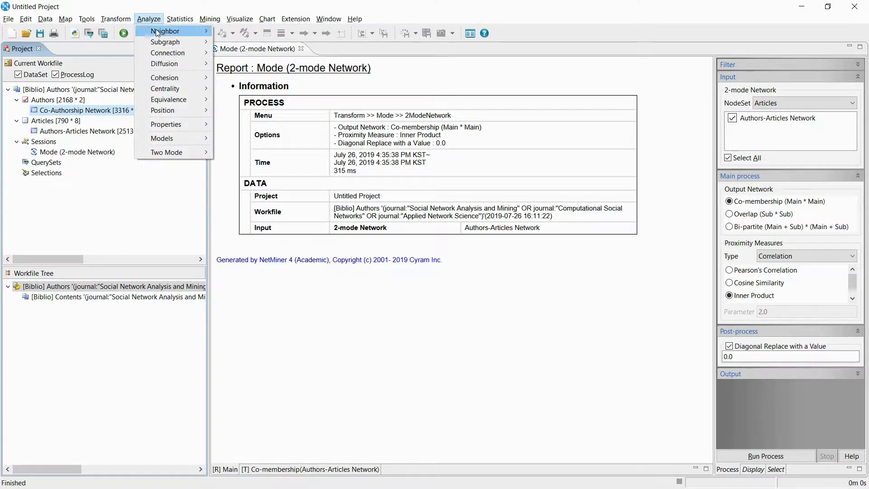
mouse_move(175, 90)
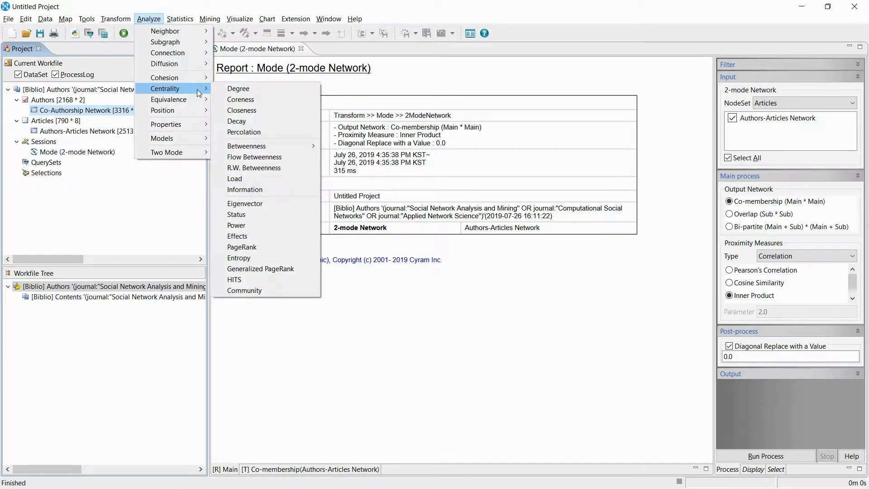
click(287, 91)
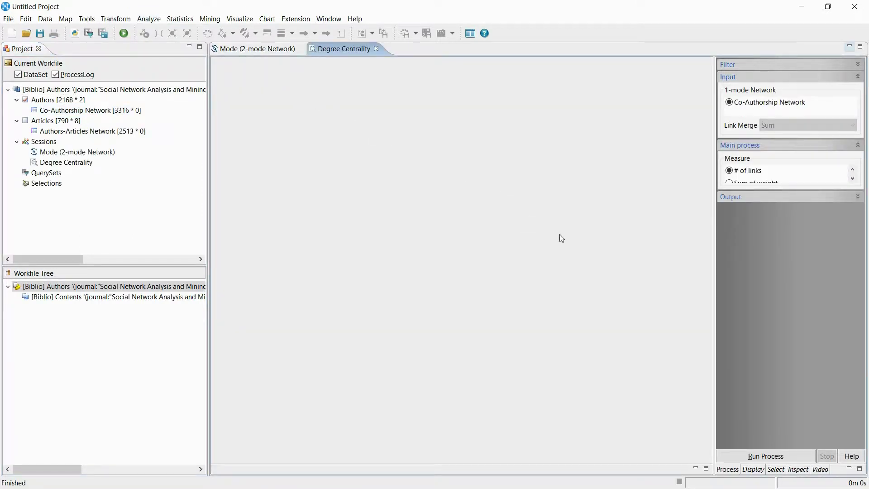
click(787, 460)
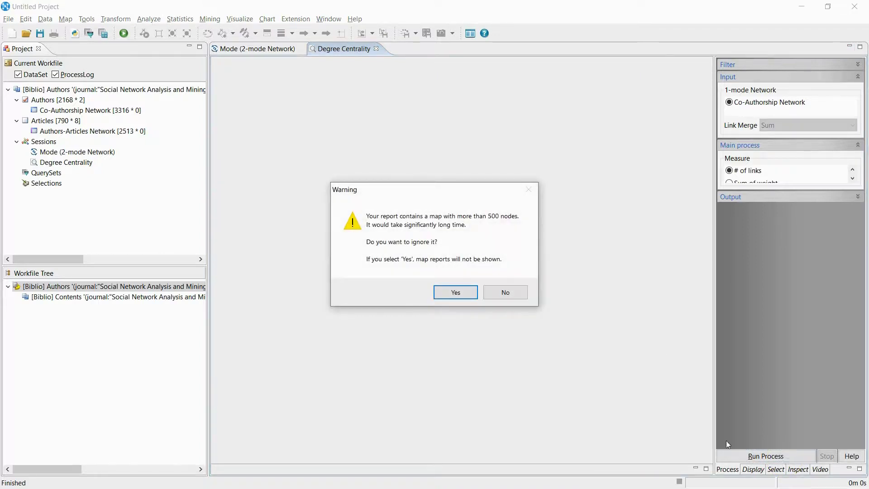
click(505, 293)
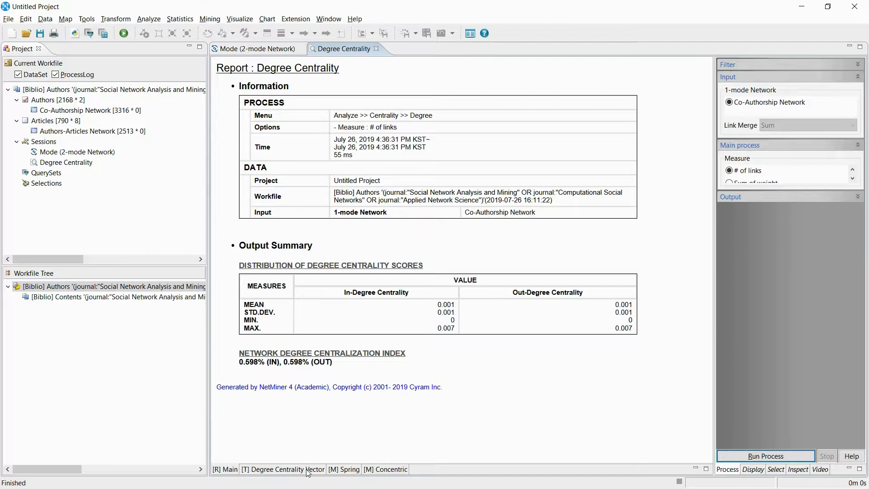
- Show the Degree Centrality vector, widen the name column and sort it decreasing (top 0.007383)
click(283, 470)
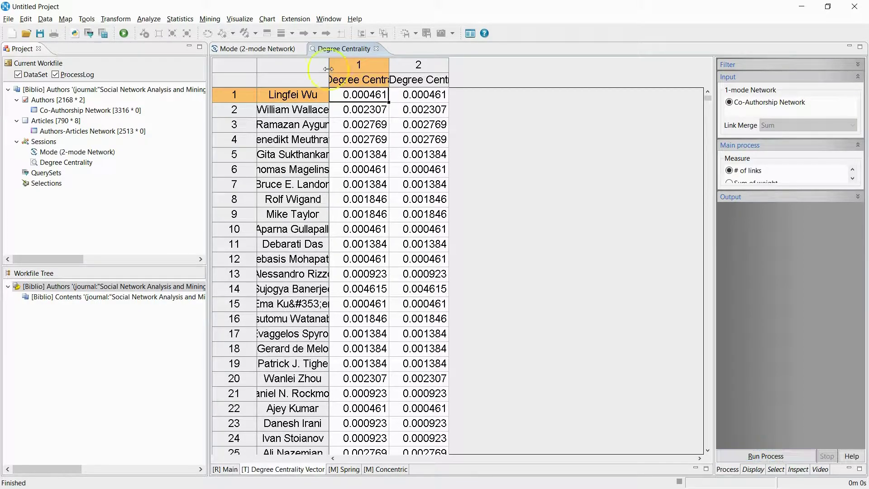
drag(329, 65, 380, 66)
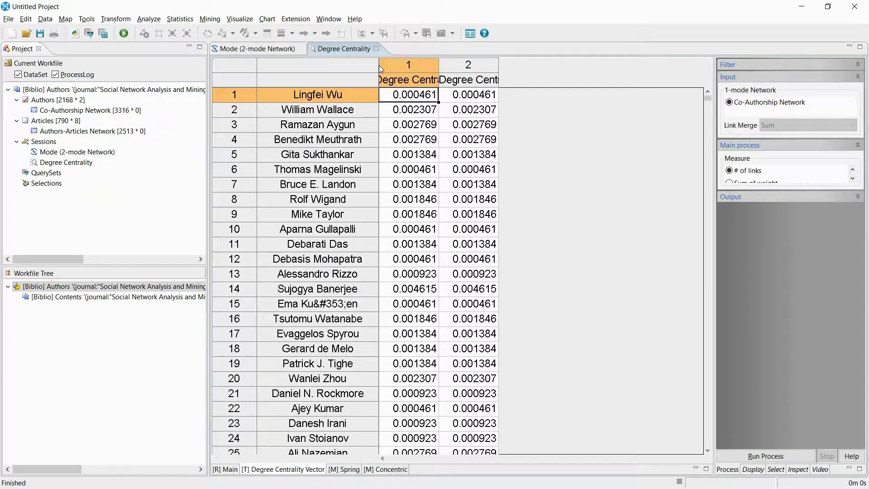
right_click(426, 70)
click(449, 109)
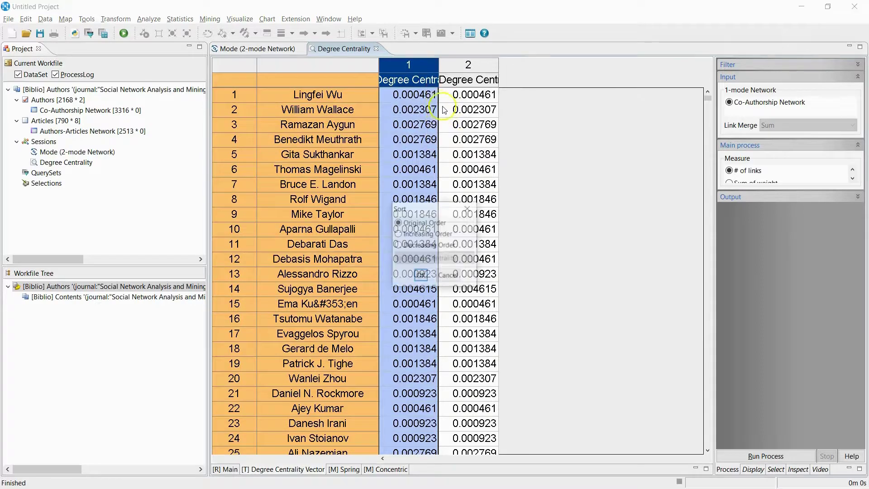
click(439, 249)
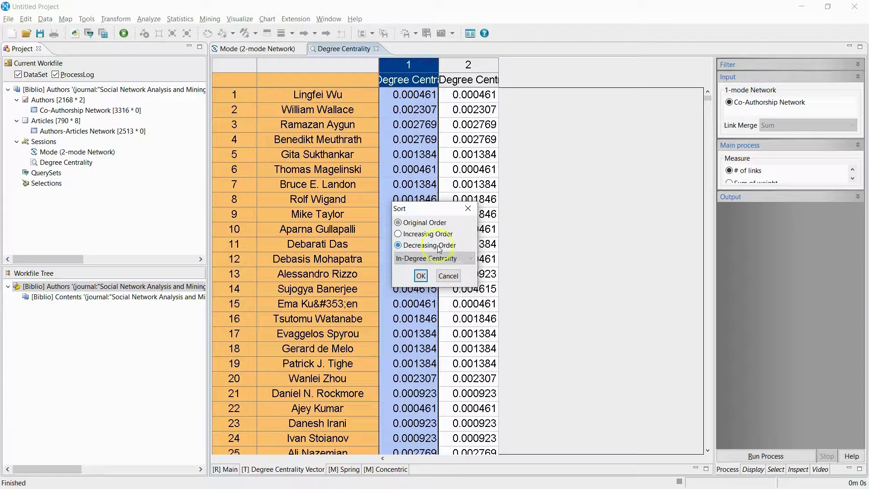
click(421, 276)
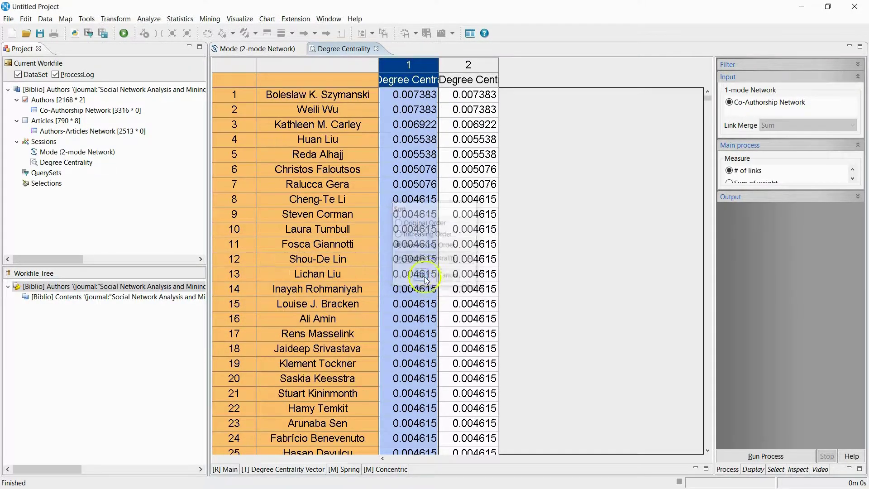
click(393, 96)
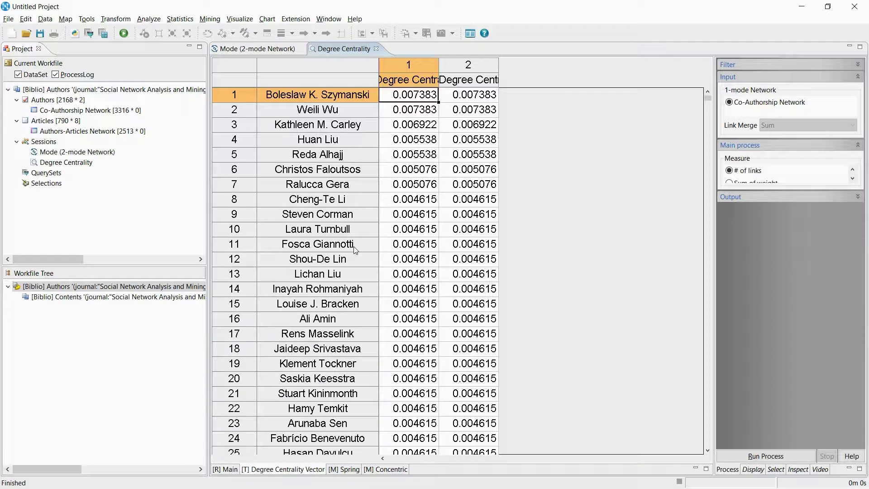
- Display the Co-Authorship Network as a Spring layout map with author labels
click(352, 471)
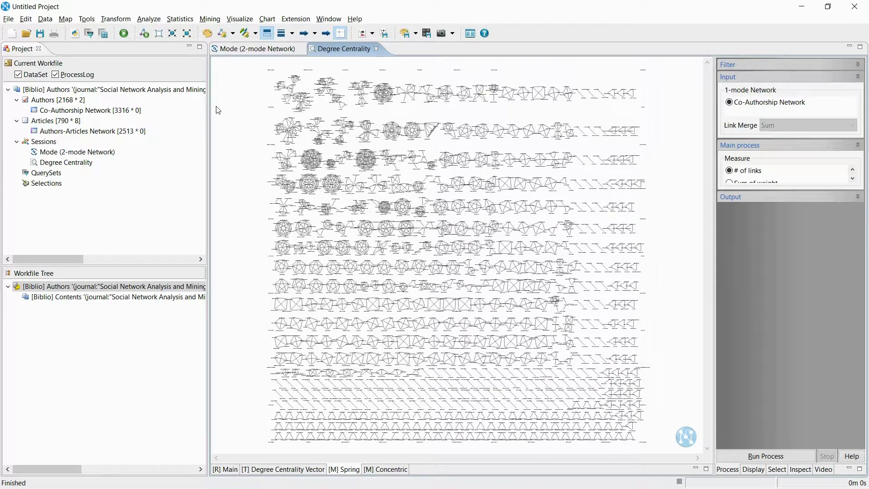
- Run Assortativity_categorical on the Co-Authorship Network using Affiliation with 1000 samplings
click(94, 21)
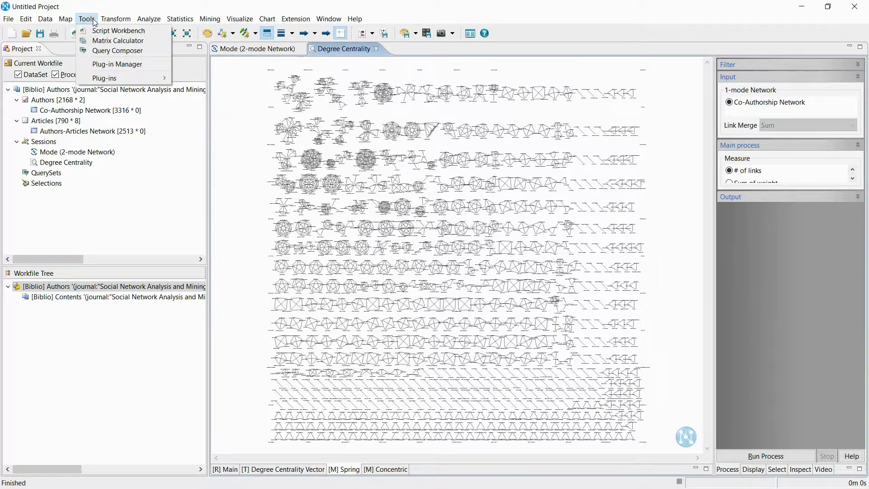
mouse_move(106, 79)
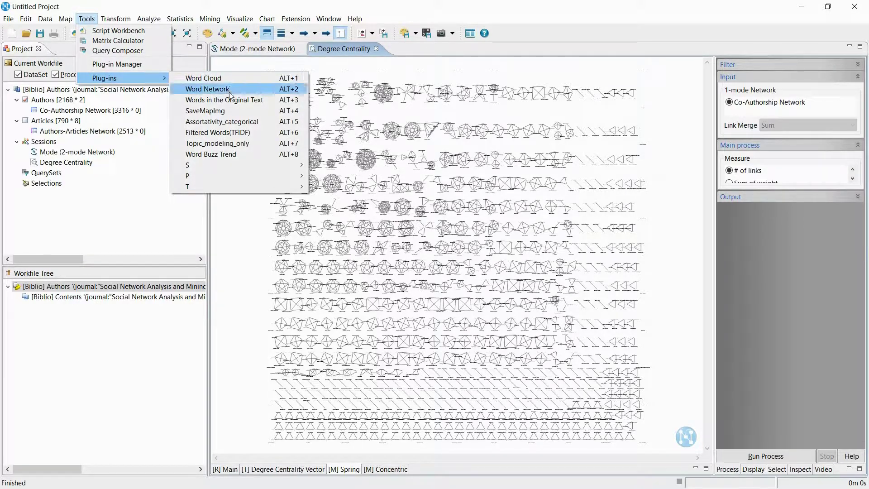
click(268, 127)
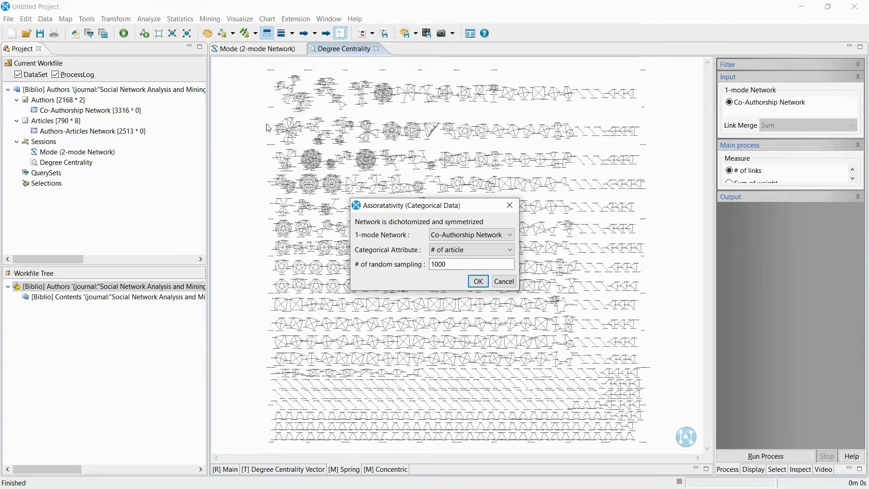
click(499, 237)
click(491, 243)
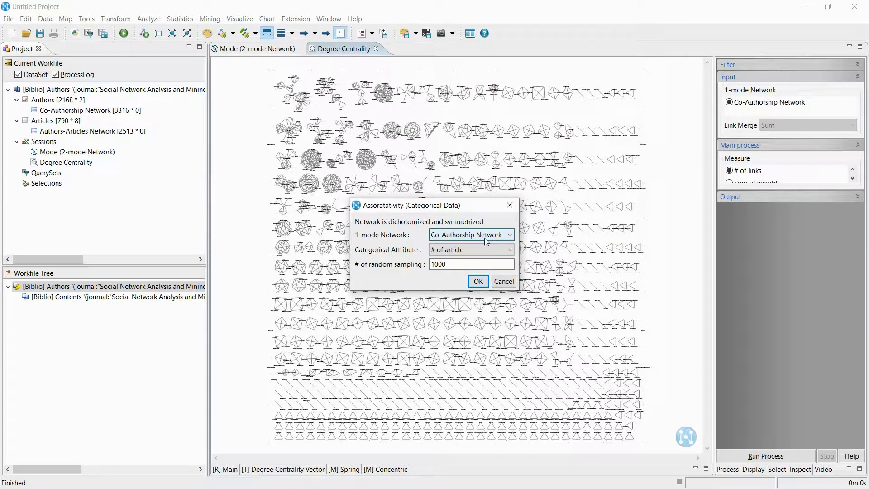
click(482, 246)
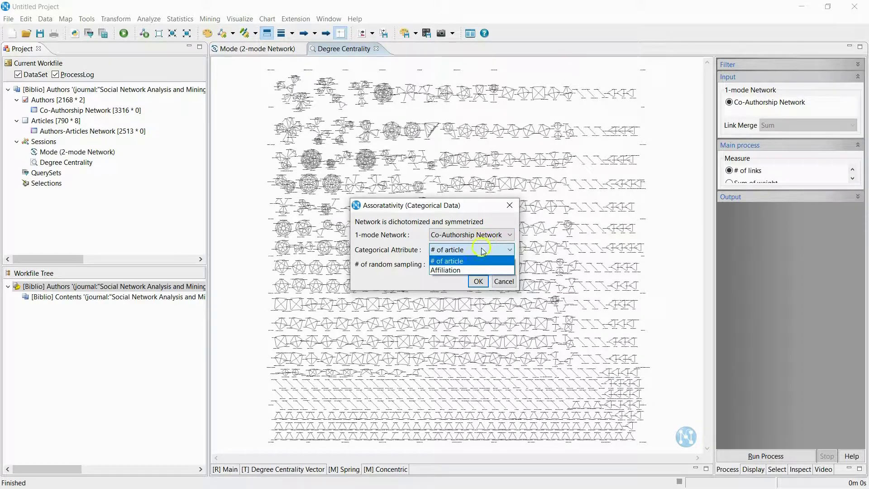
click(463, 272)
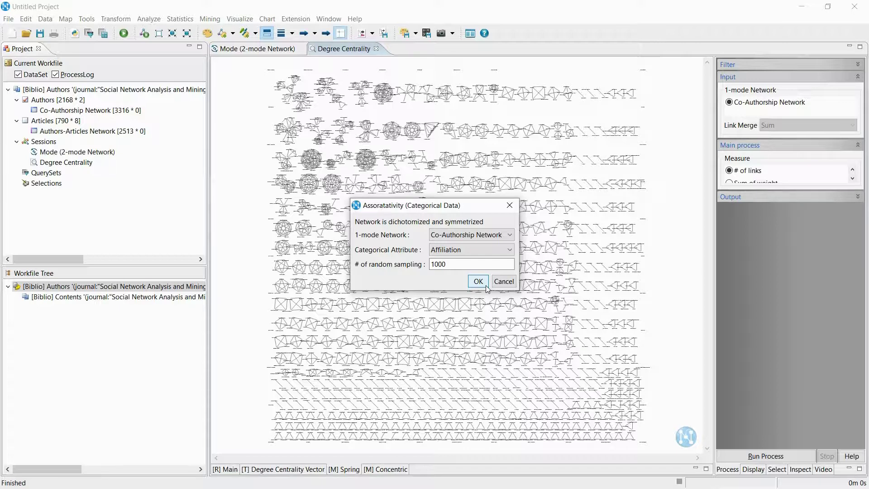
click(478, 282)
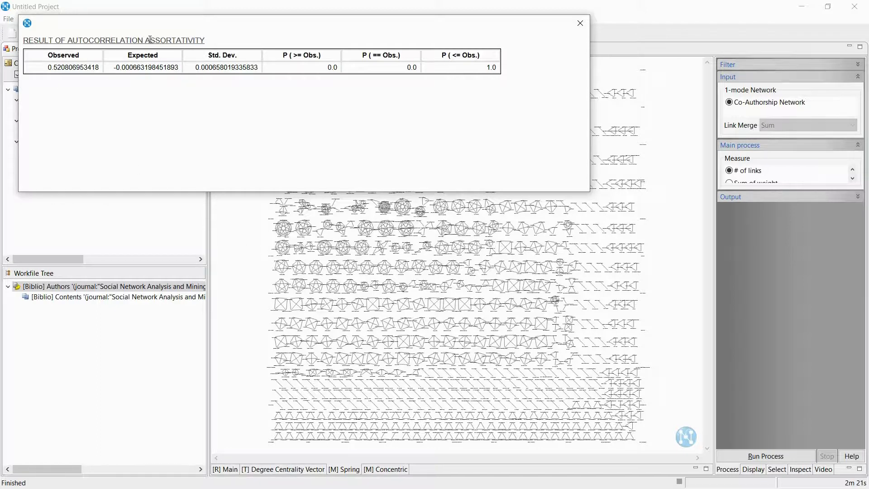
- Review the assortativity result (Observed 0.52, P values) and close its window
drag(146, 40, 218, 40)
click(219, 43)
double_click(45, 68)
click(91, 72)
drag(439, 59, 485, 62)
double_click(490, 67)
click(484, 87)
drag(267, 55, 327, 68)
click(333, 89)
click(581, 25)
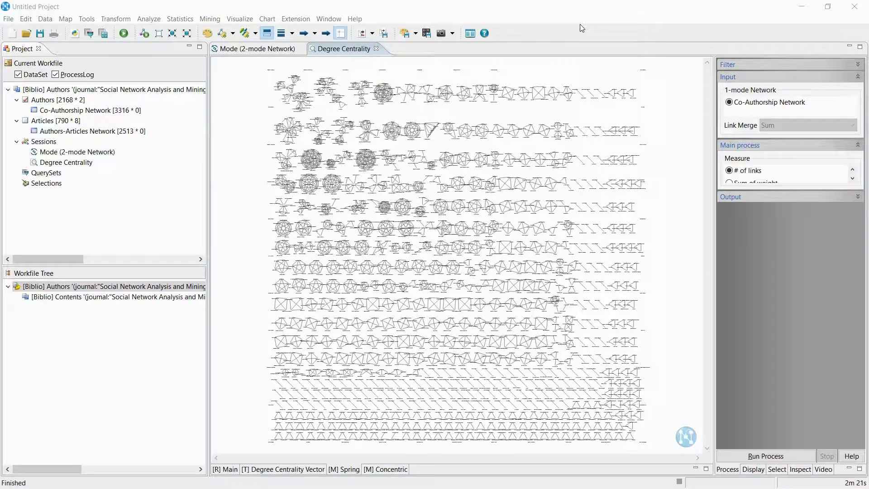
- Make the [Biblio] Contents workfile current and bring up the Plug-ins list
click(131, 300)
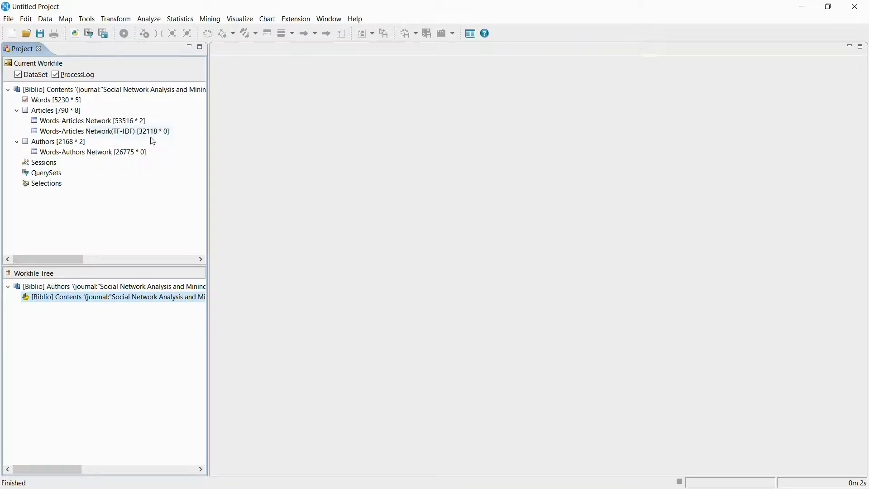
click(93, 21)
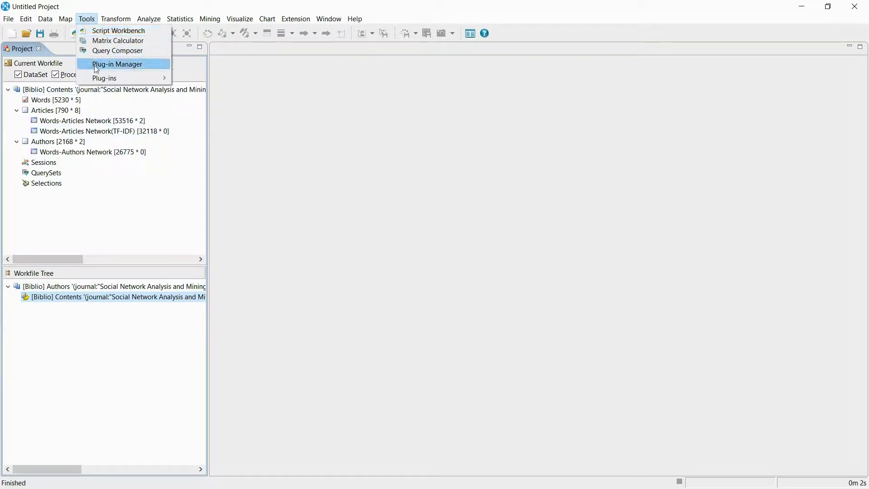
mouse_move(98, 80)
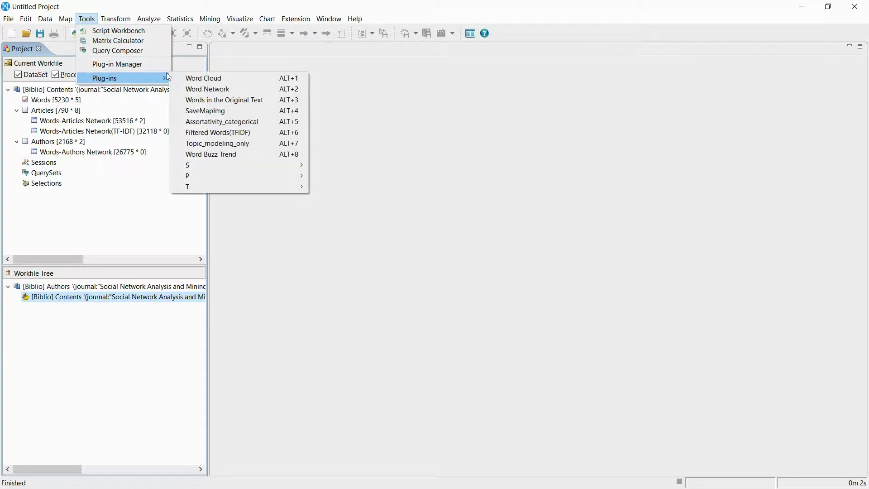
- Run Topic_modeling_only, filtering Articles words to TF-IDF 0.5 and word length 2
click(244, 144)
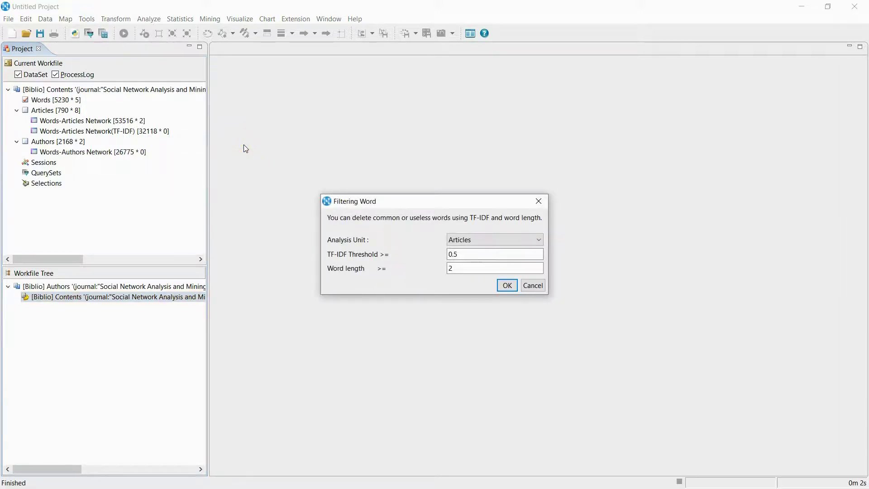
click(507, 286)
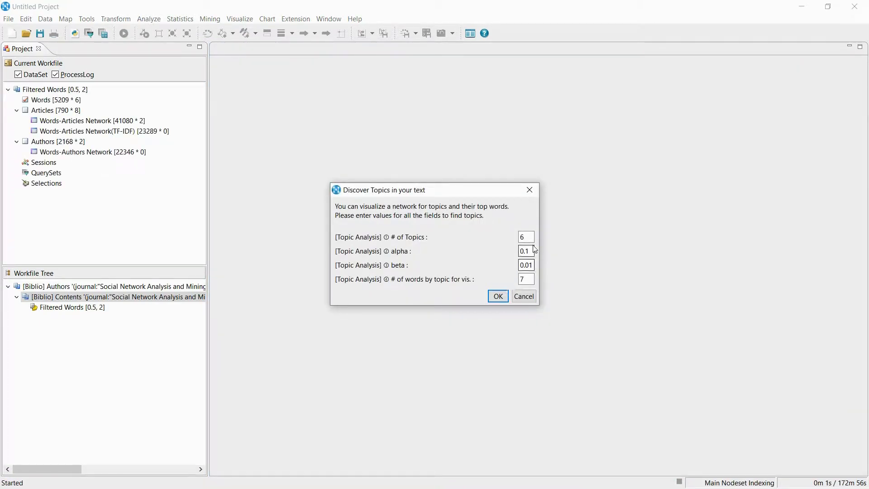
- Discover 15 topics with alpha 0.1 and beta 0.01
double_click(521, 237)
click(500, 295)
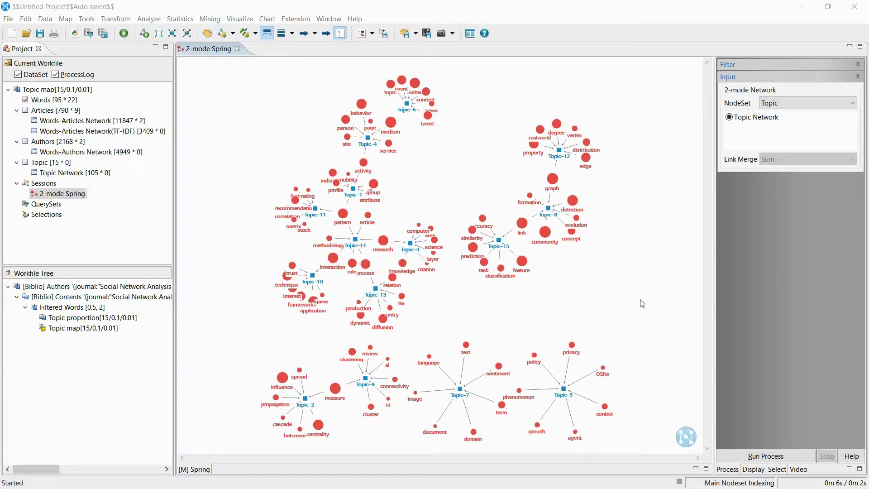
click(585, 158)
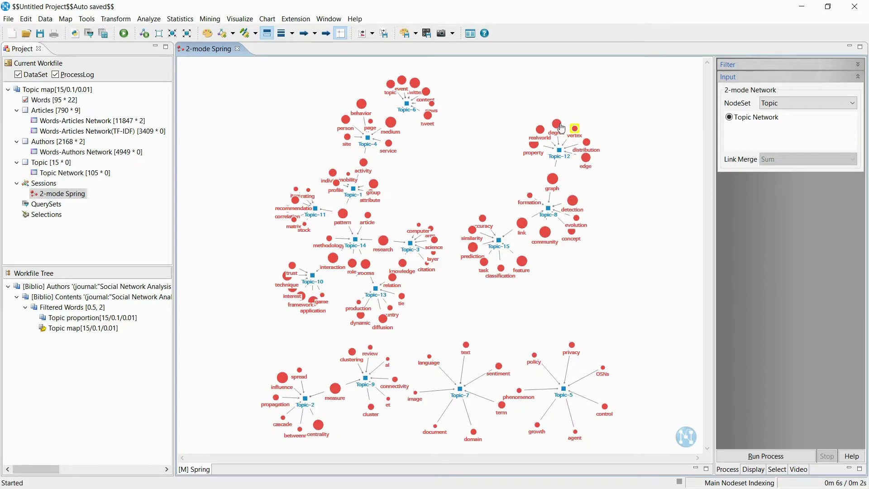
click(536, 147)
click(552, 179)
click(545, 233)
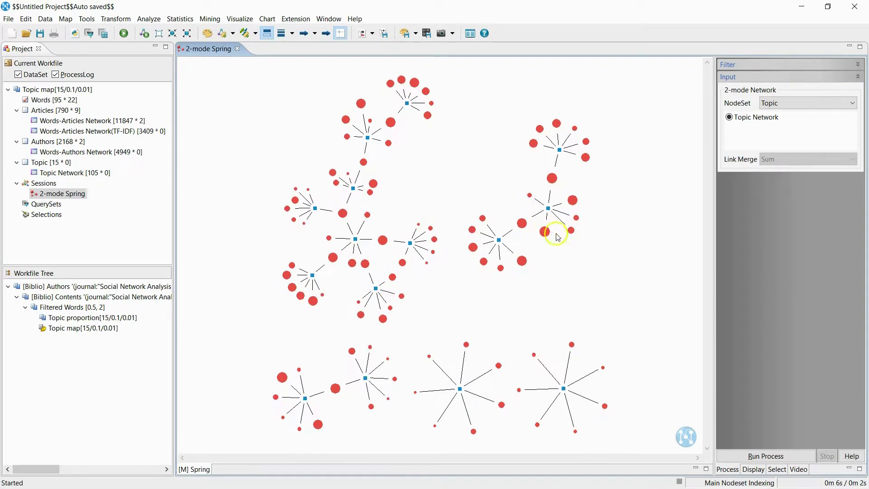
click(573, 202)
click(473, 250)
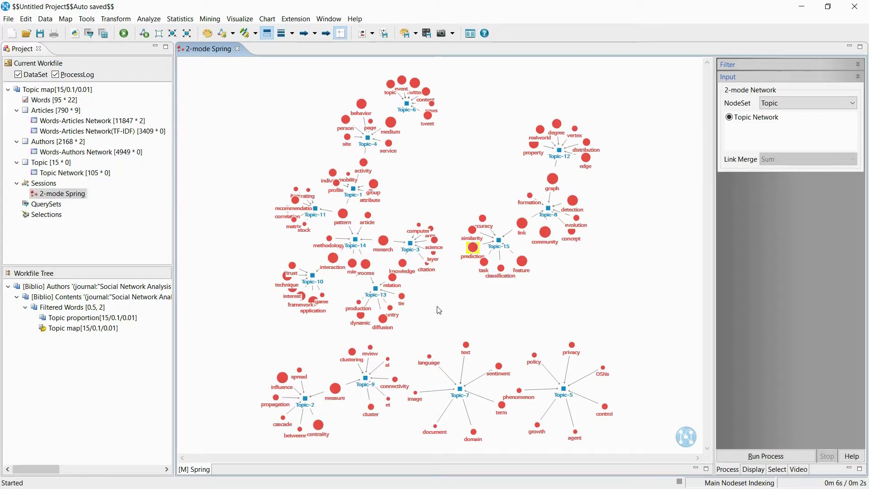
click(383, 320)
click(429, 120)
click(287, 386)
click(321, 429)
click(301, 430)
click(351, 352)
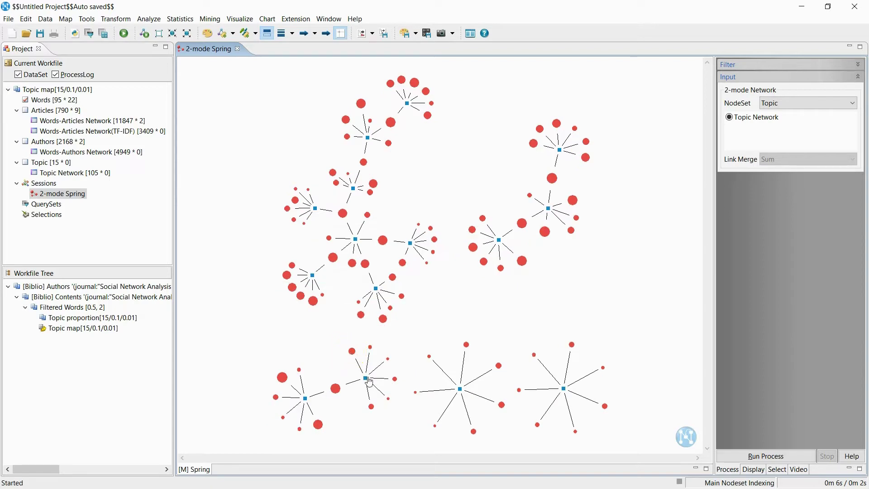
click(373, 407)
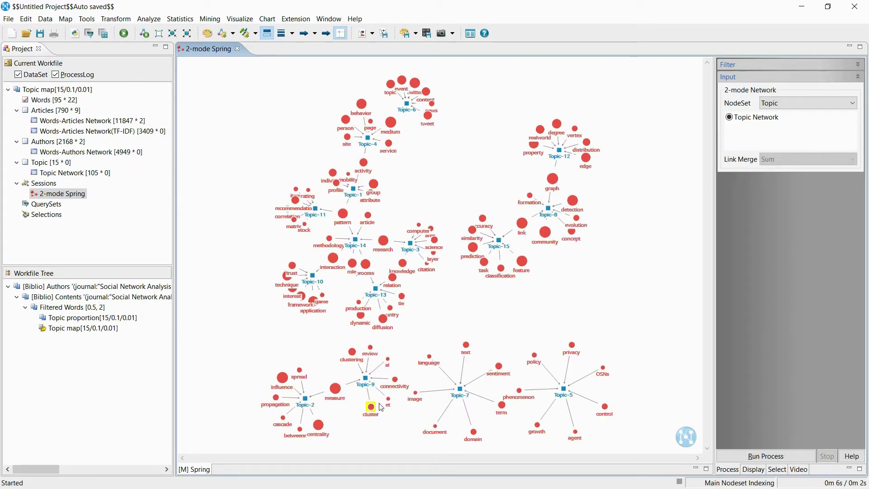
click(382, 322)
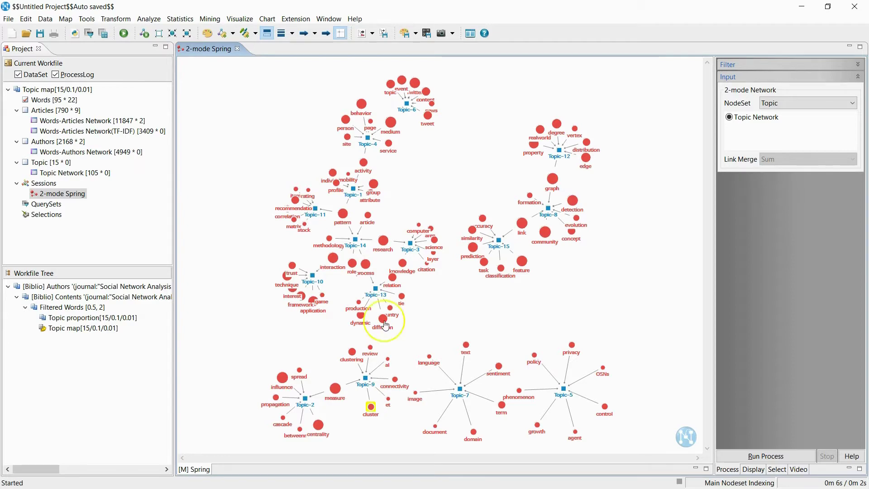
click(361, 316)
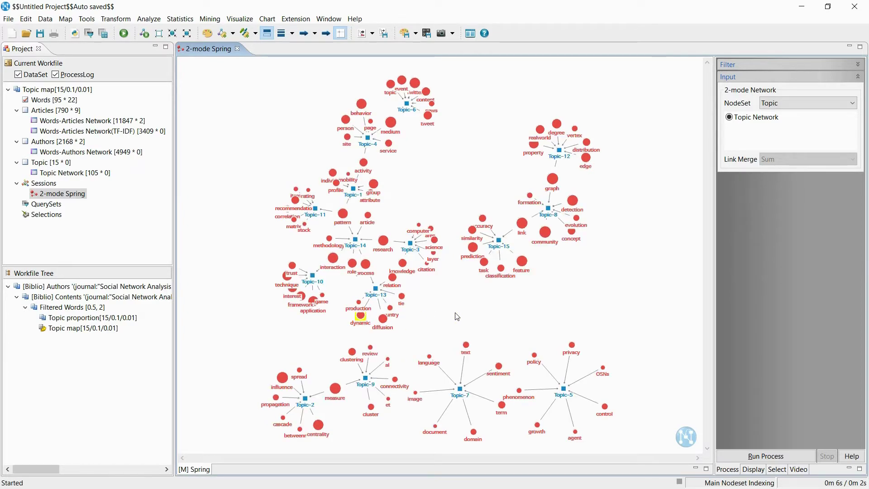
key(alt)
- Open Topic proportion[15/0.1/0.01] and show its Frequency(Vector) pie chart of documents per topic
click(104, 320)
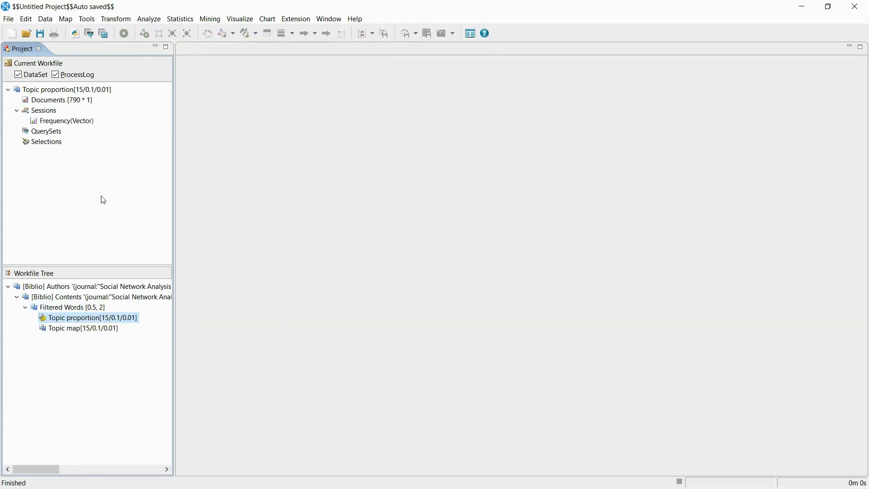
click(86, 123)
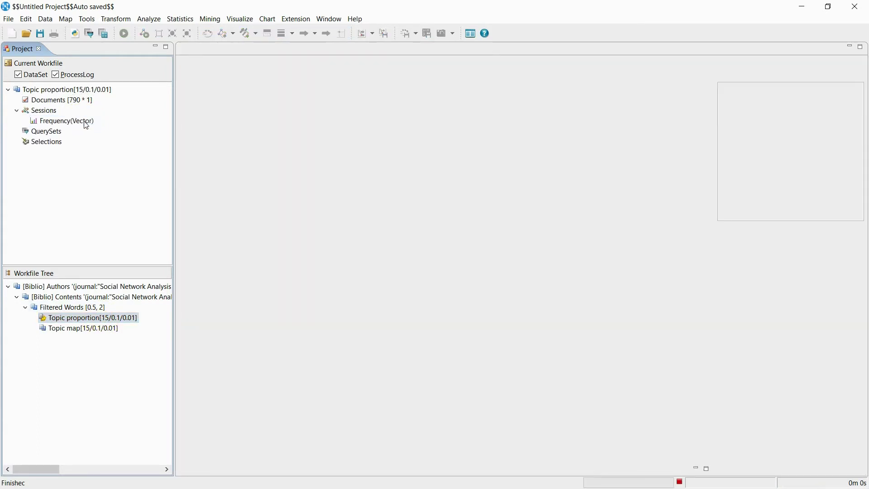